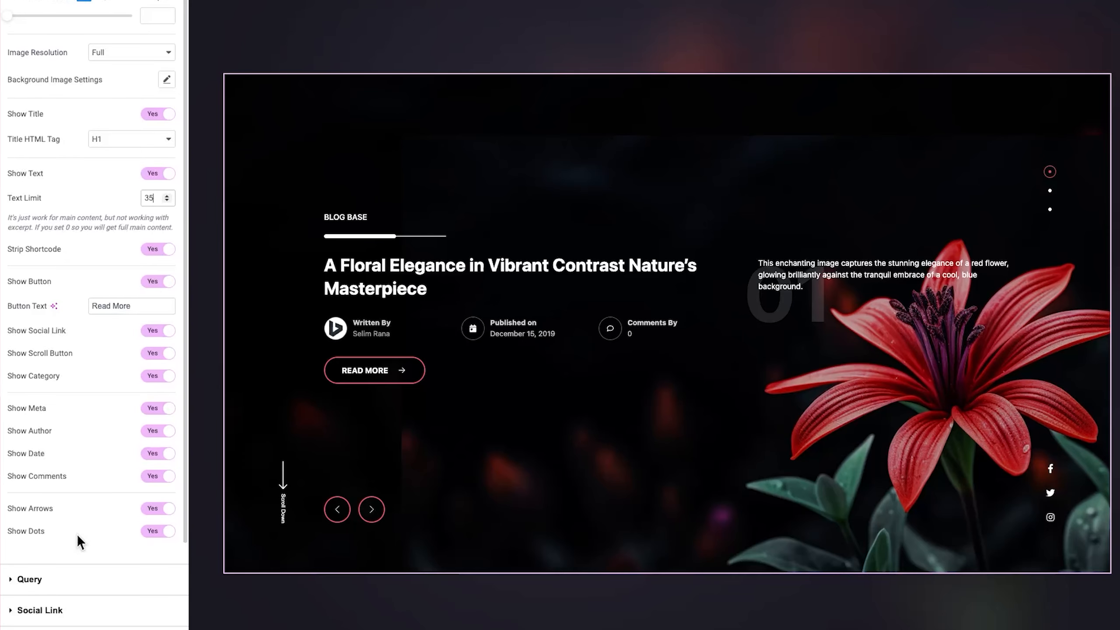
Examine the slider's Query settings, including the source, date, order-by and order options and the include and exclude filters.
left_click(92, 590)
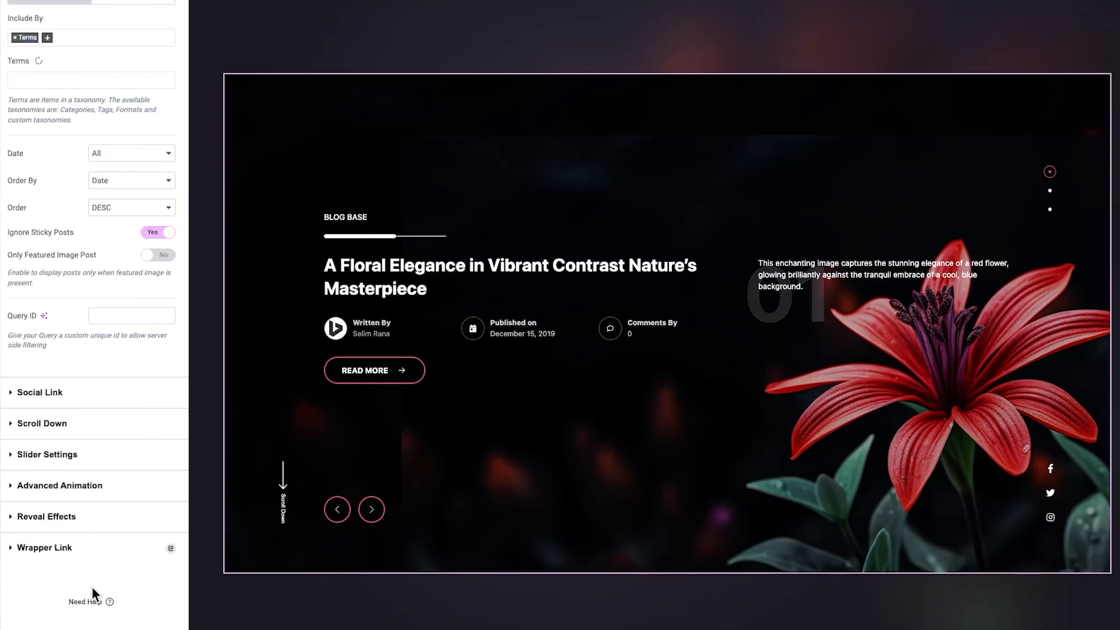
scroll(79, 116, "up", 4)
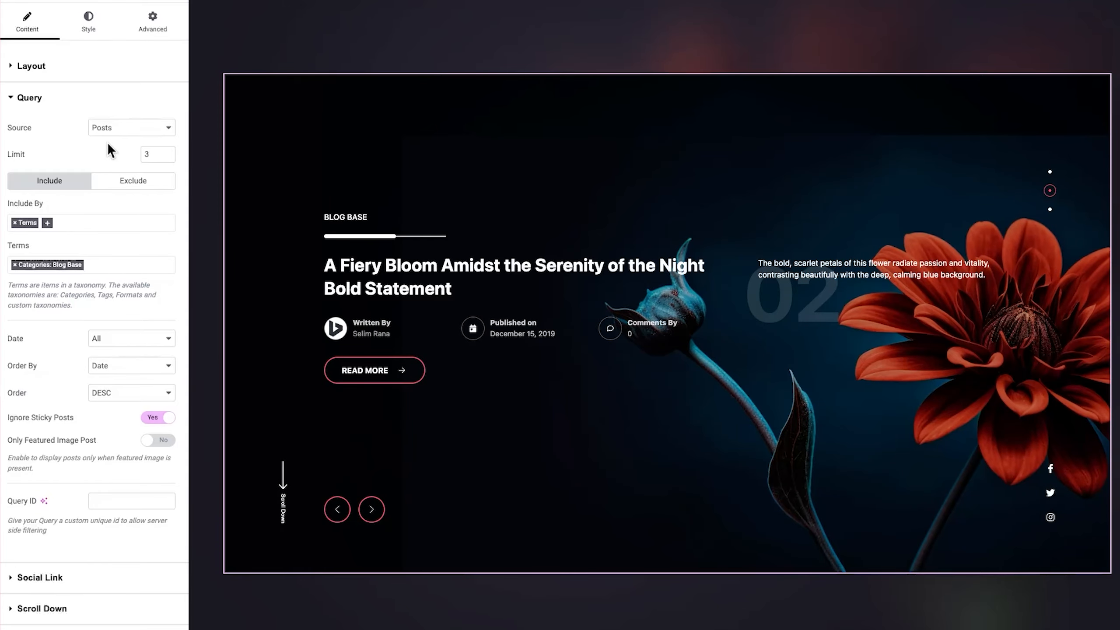
left_click(108, 133)
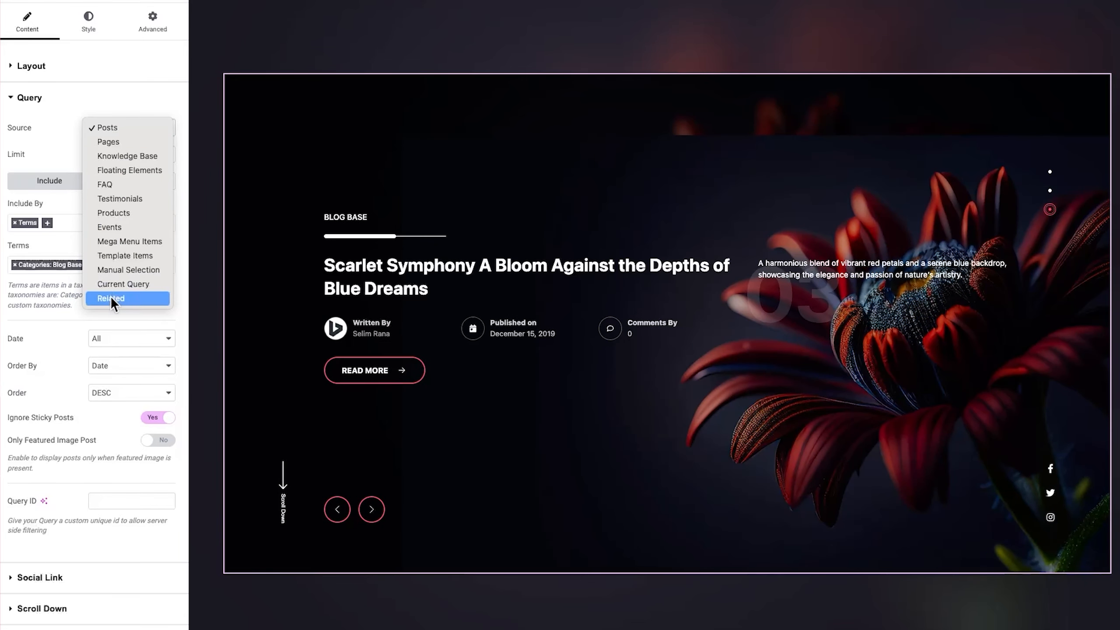
left_click(119, 107)
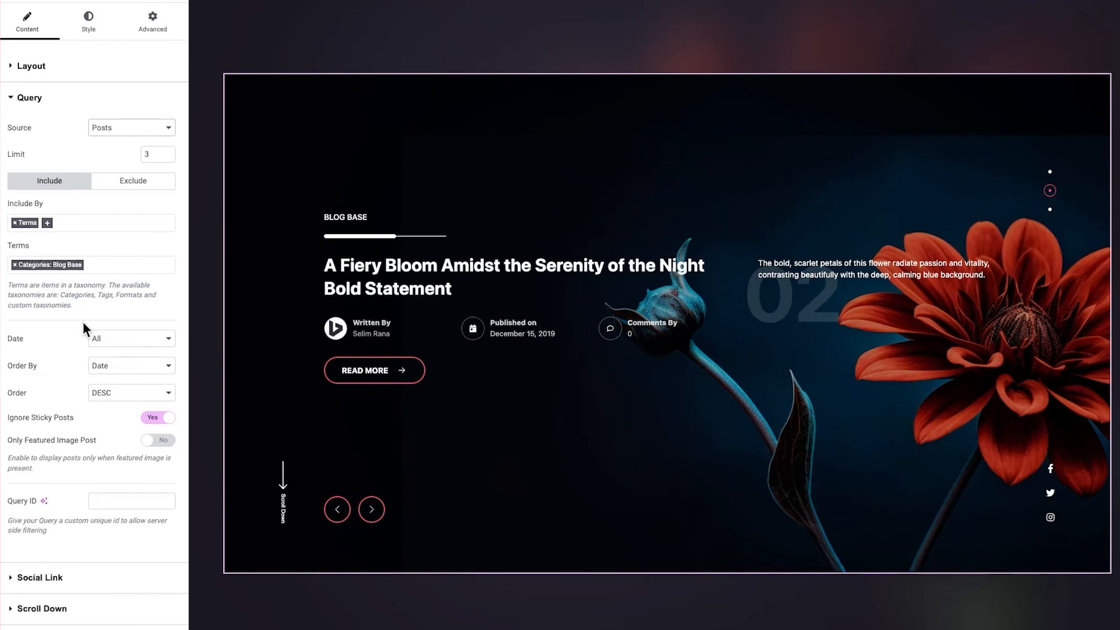
left_click(109, 338)
left_click(110, 342)
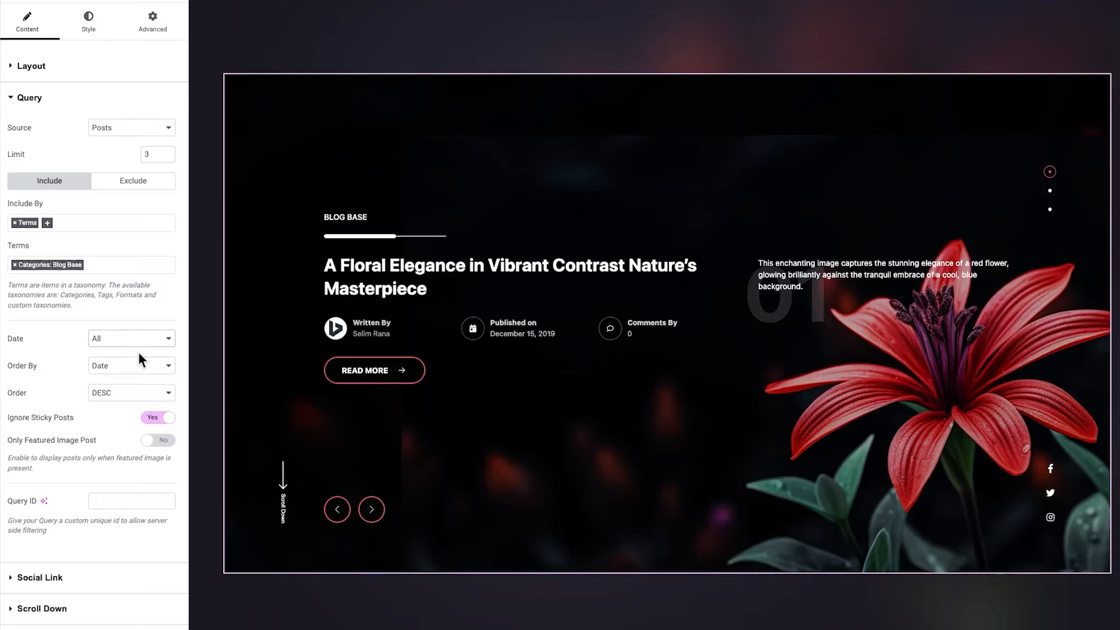
left_click(125, 371)
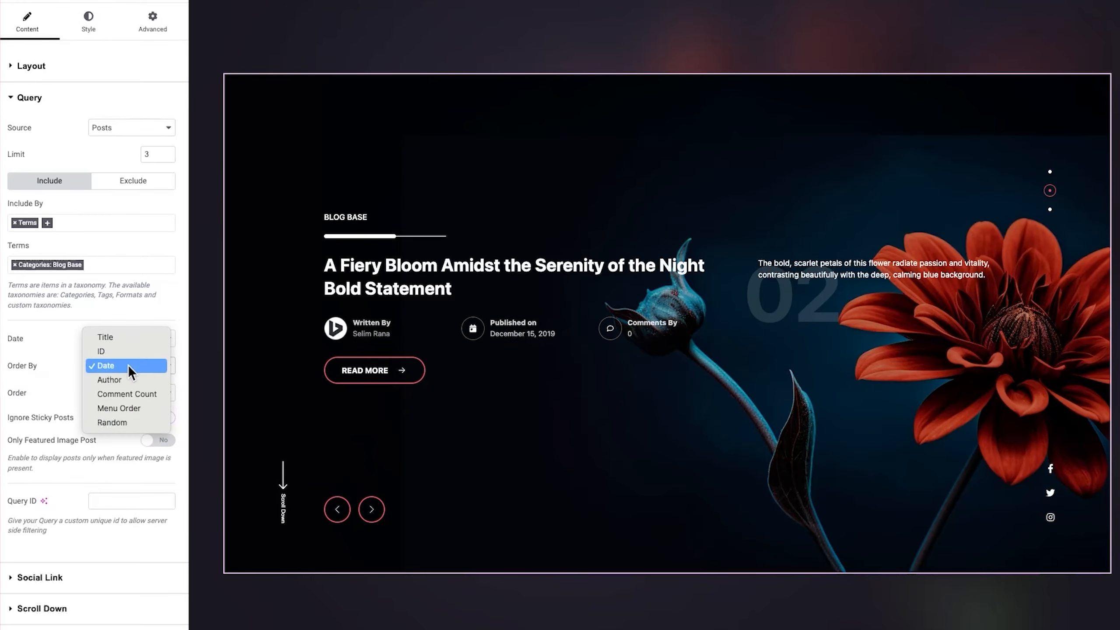
left_click(80, 415)
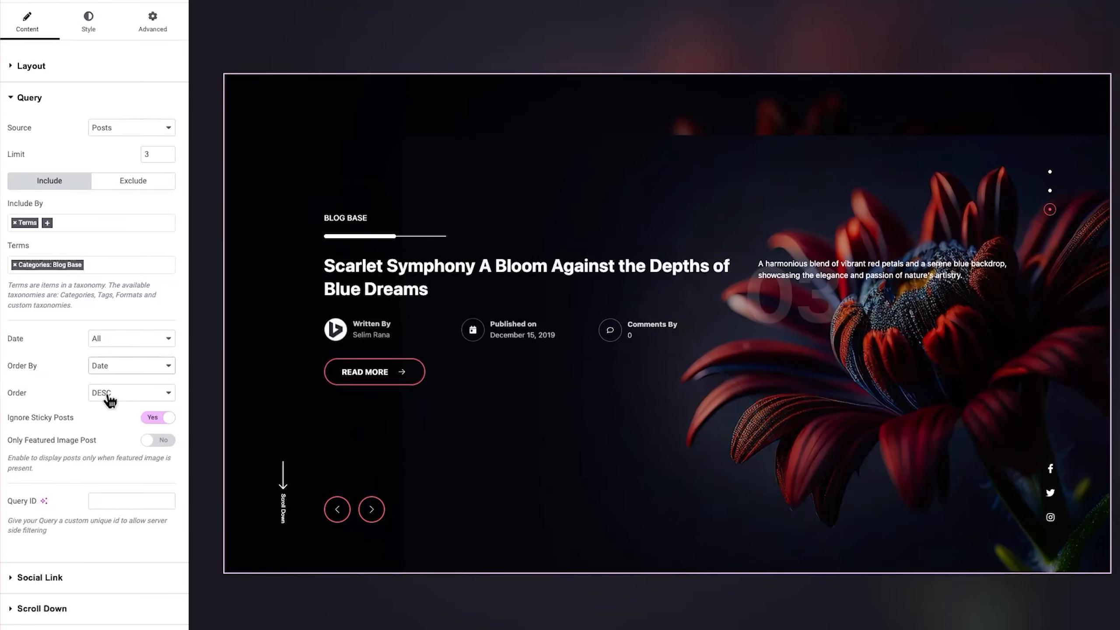
left_click(110, 392)
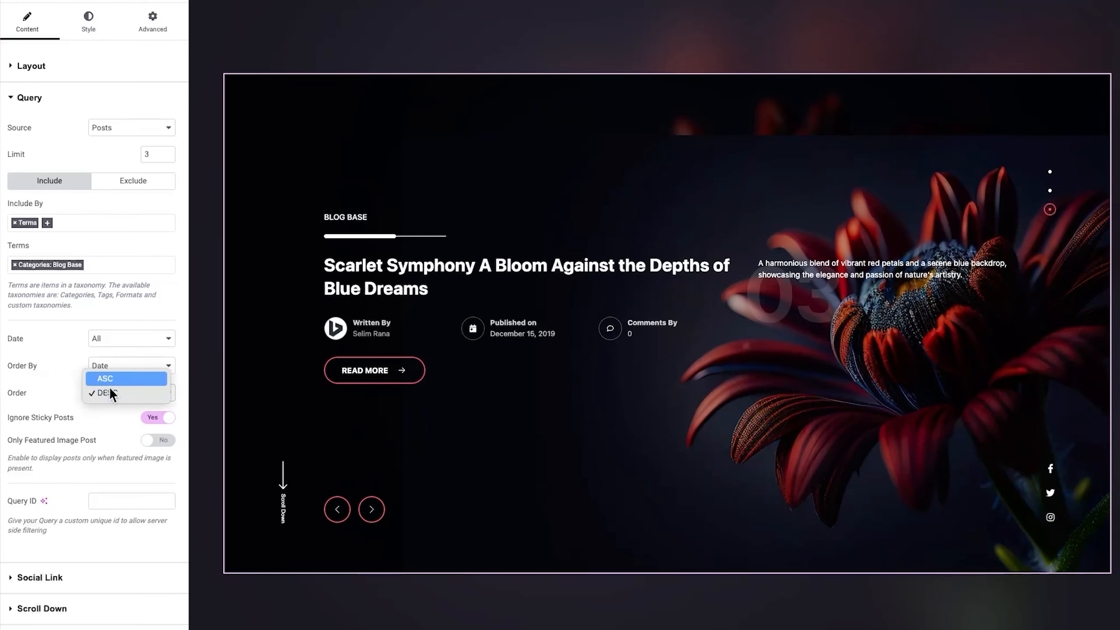
left_click(68, 393)
left_click(118, 185)
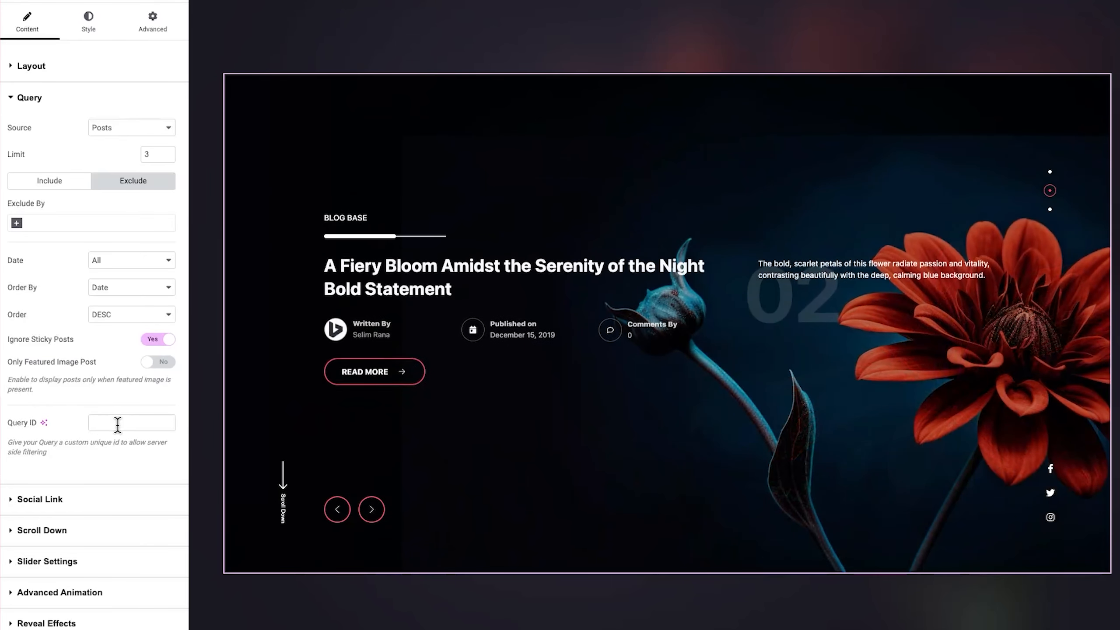
left_click(50, 181)
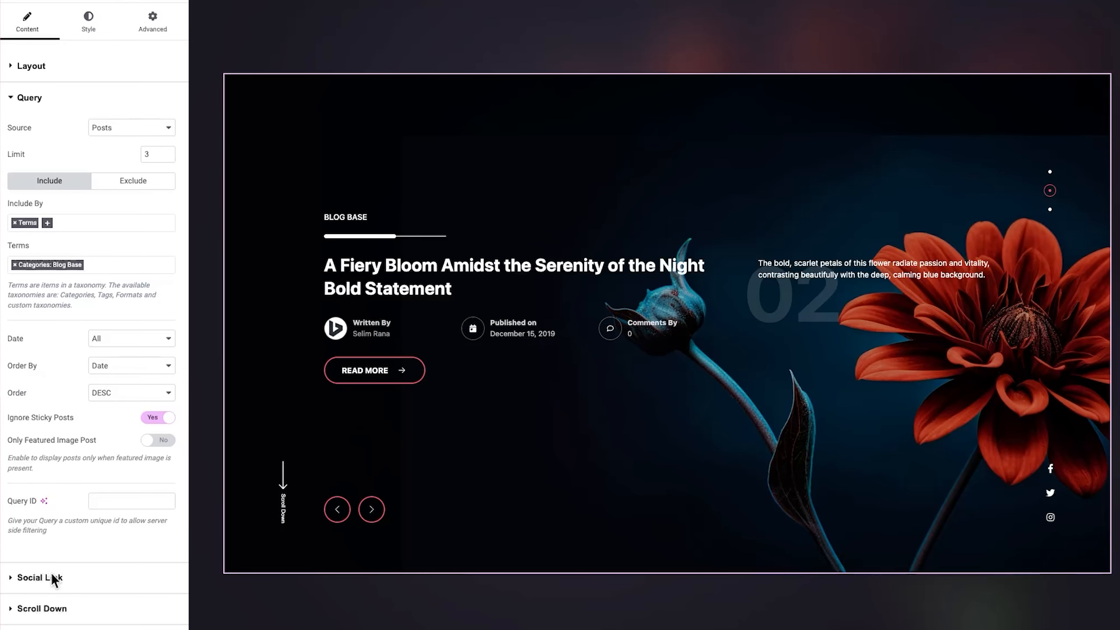
Review the title, link and icon settings of the Facebook, Twitter and Instagram social link items.
left_click(53, 576)
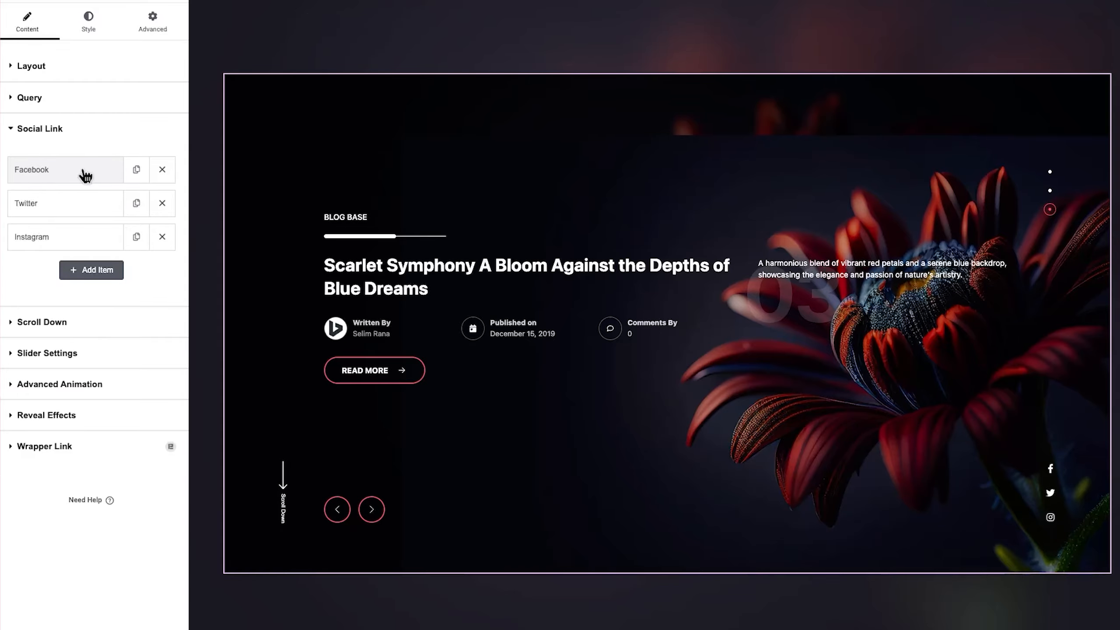
left_click(81, 176)
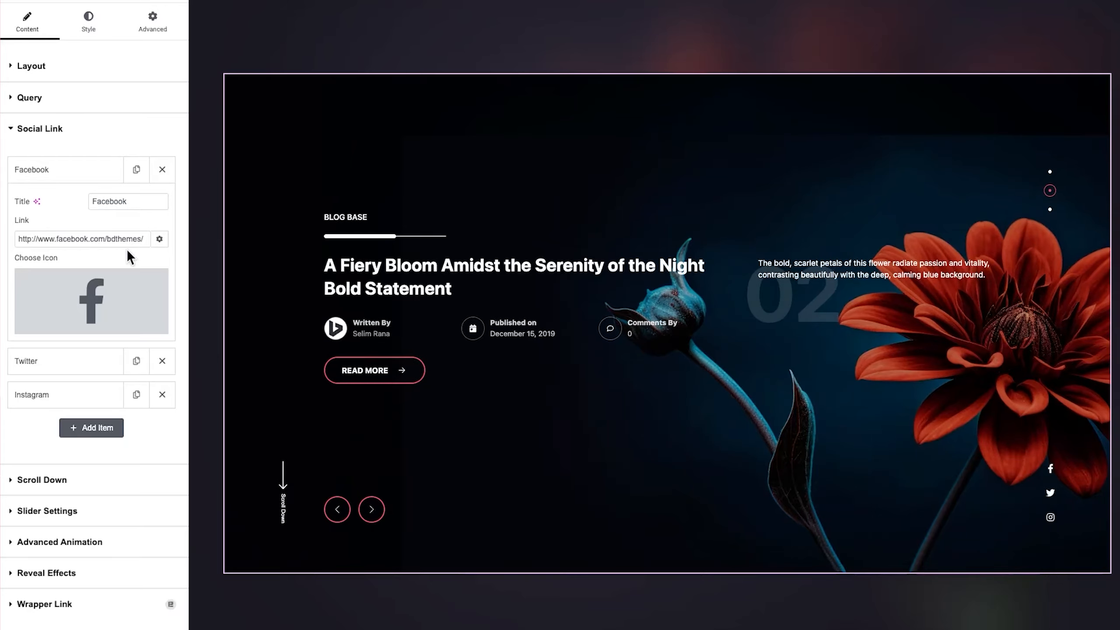
left_click(66, 361)
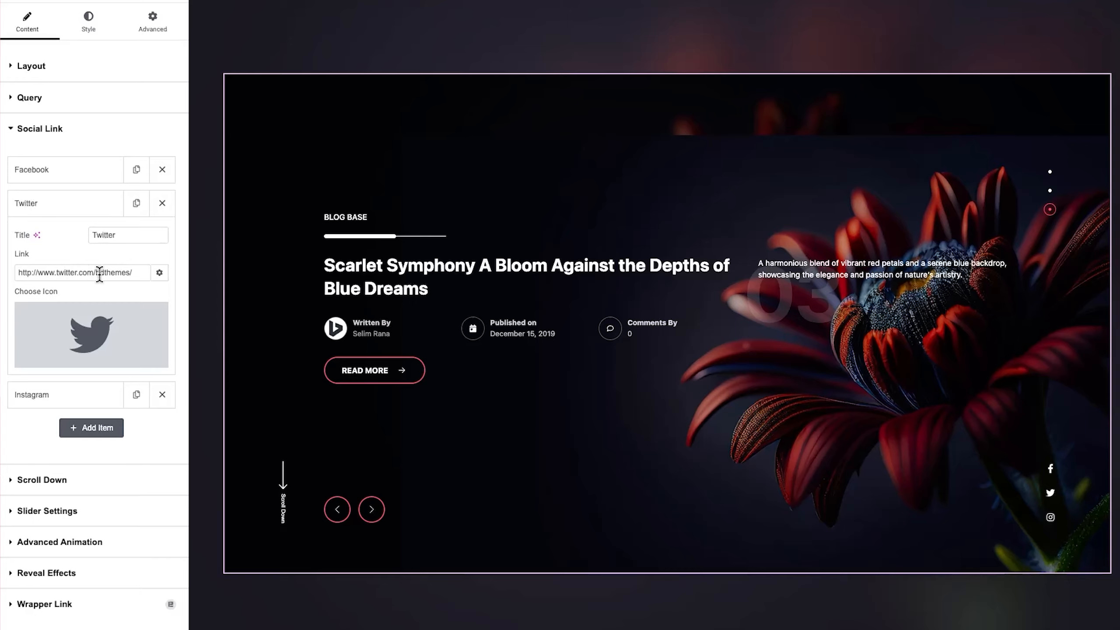
left_click(67, 394)
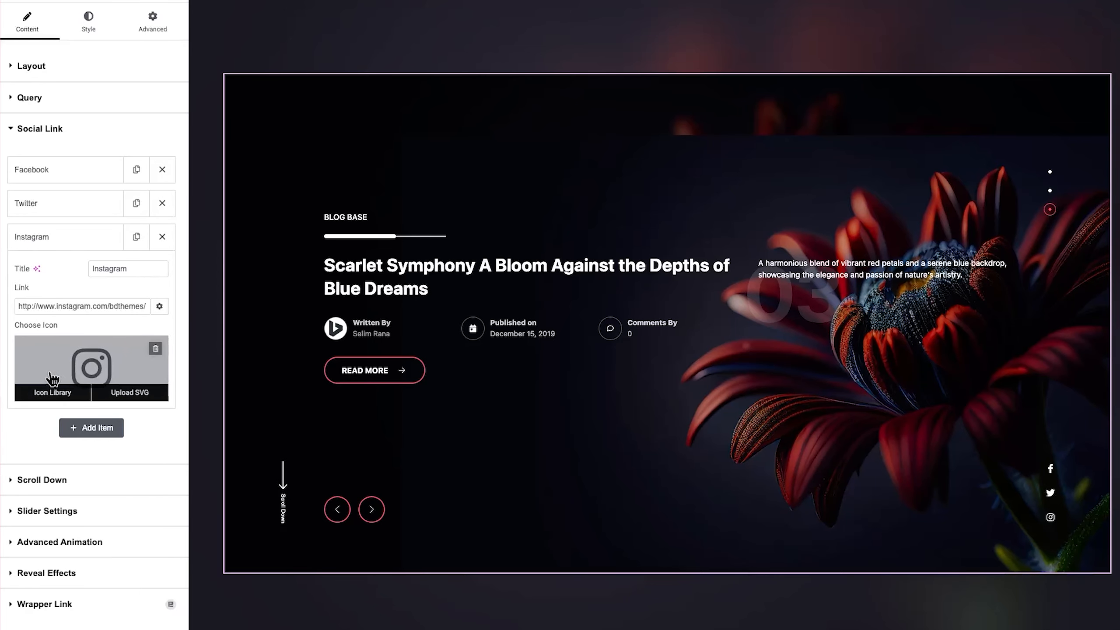
left_click(67, 243)
Set the Scroll Down duration to 350 and adjust its offset.
left_click(64, 324)
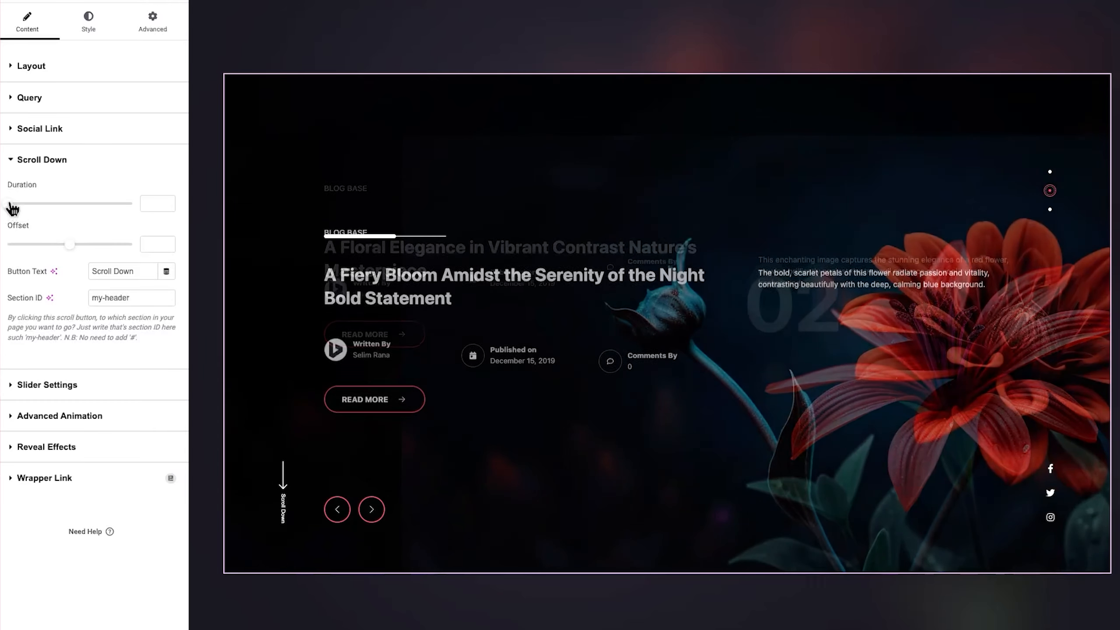
left_click(12, 206)
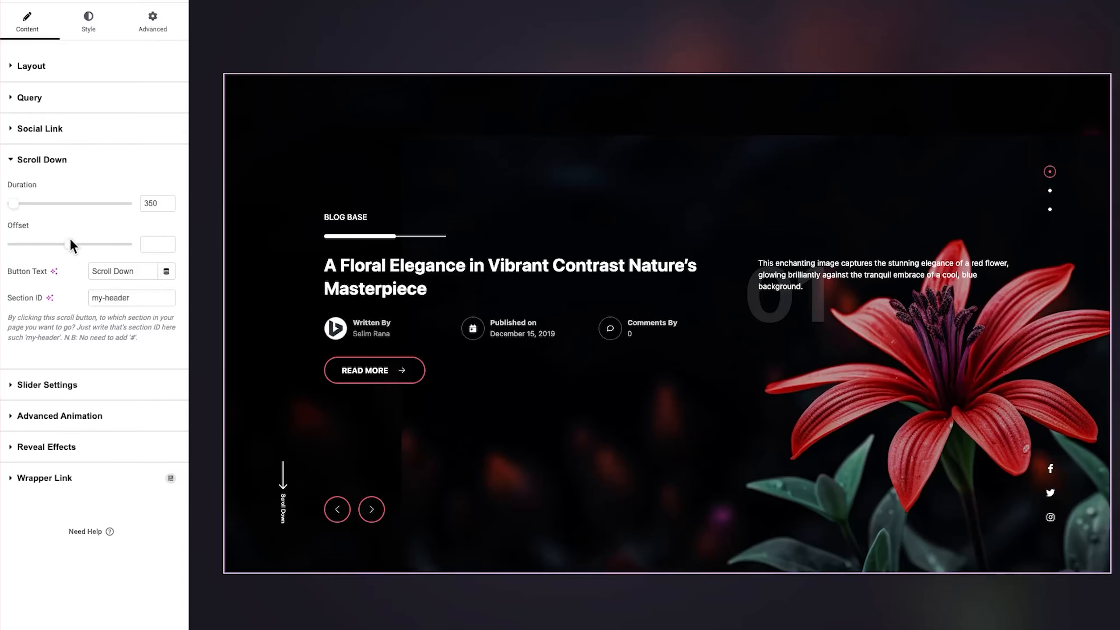
left_click_drag(63, 243, 62, 250)
Set the slider's autoplay interval to 6000 ms and enable Pause on Hover.
left_click(101, 390)
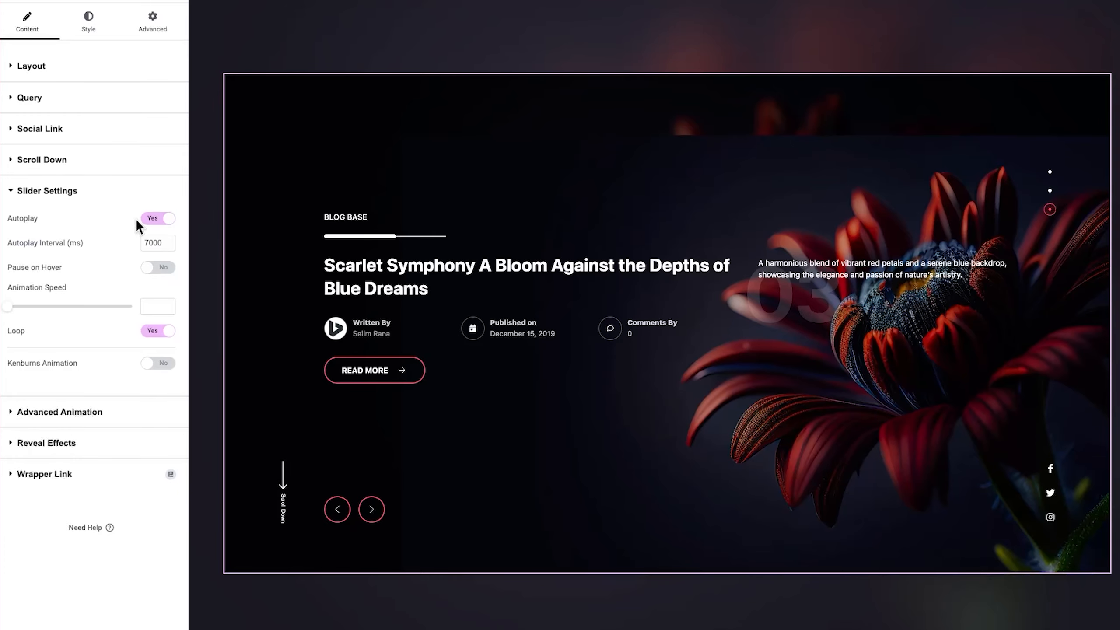
double_click(152, 242)
type("6000")
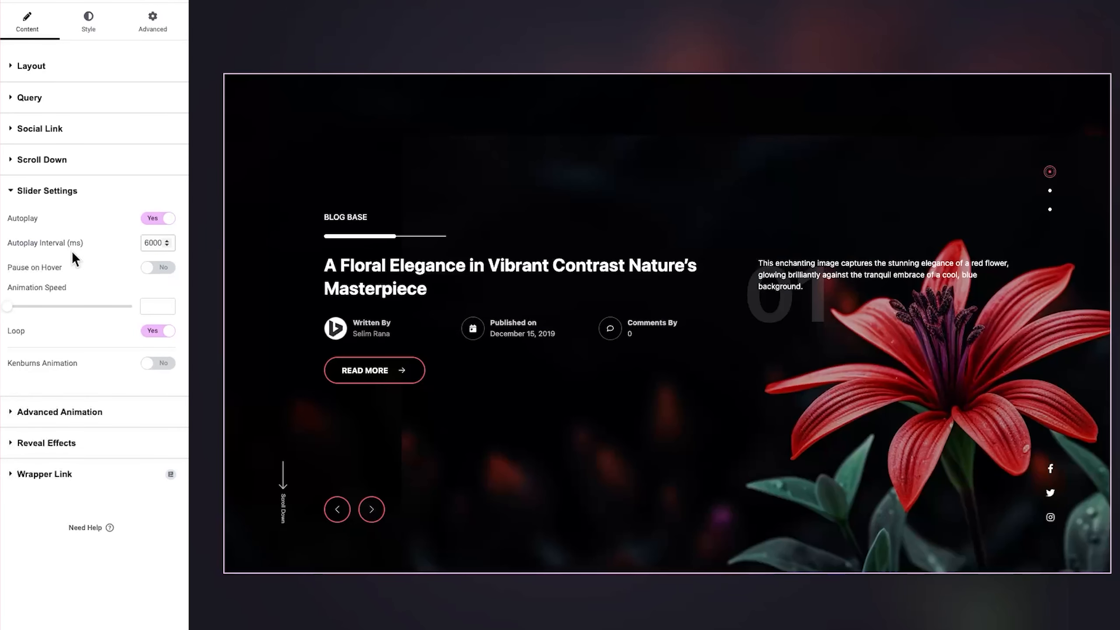
left_click(165, 274)
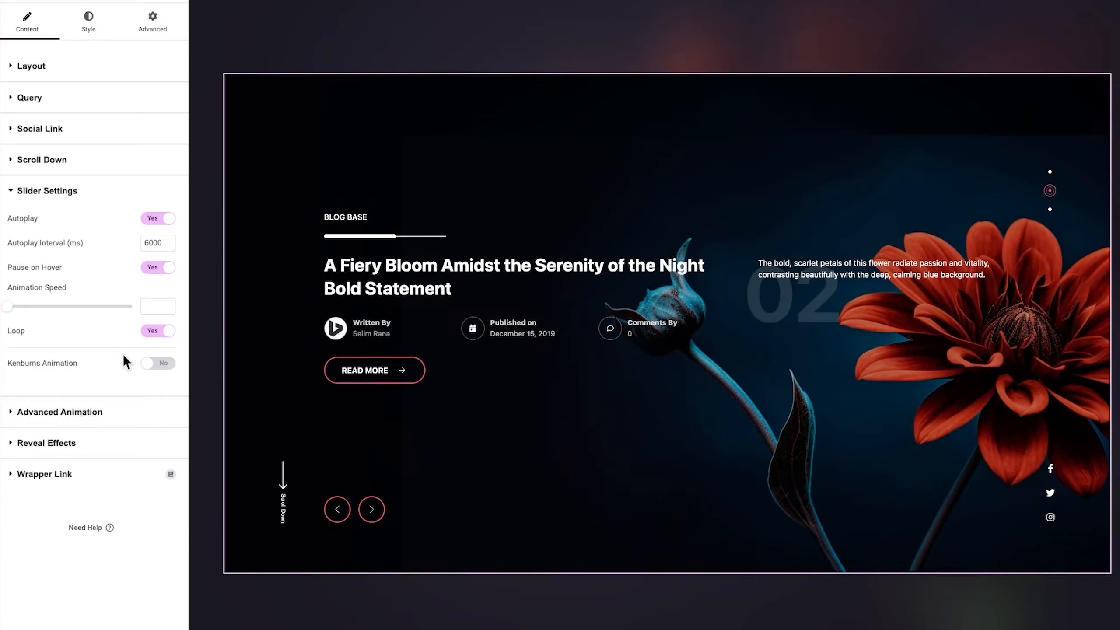
Check the overlay options in the slider's style settings and set the title color to #FFFFFF.
left_click(86, 31)
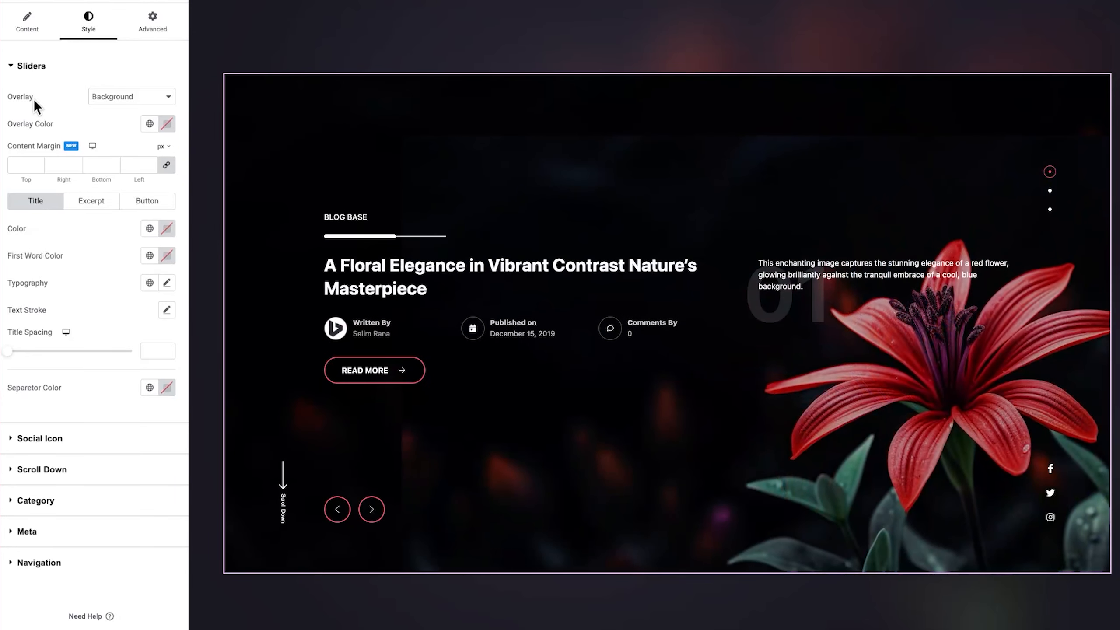
left_click(121, 98)
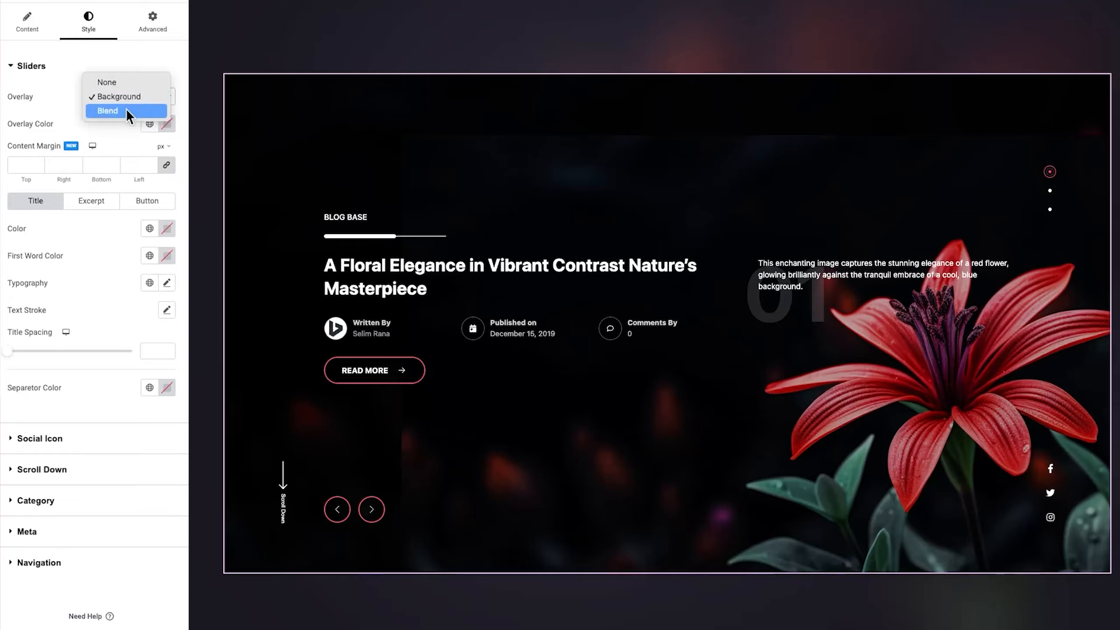
left_click(145, 76)
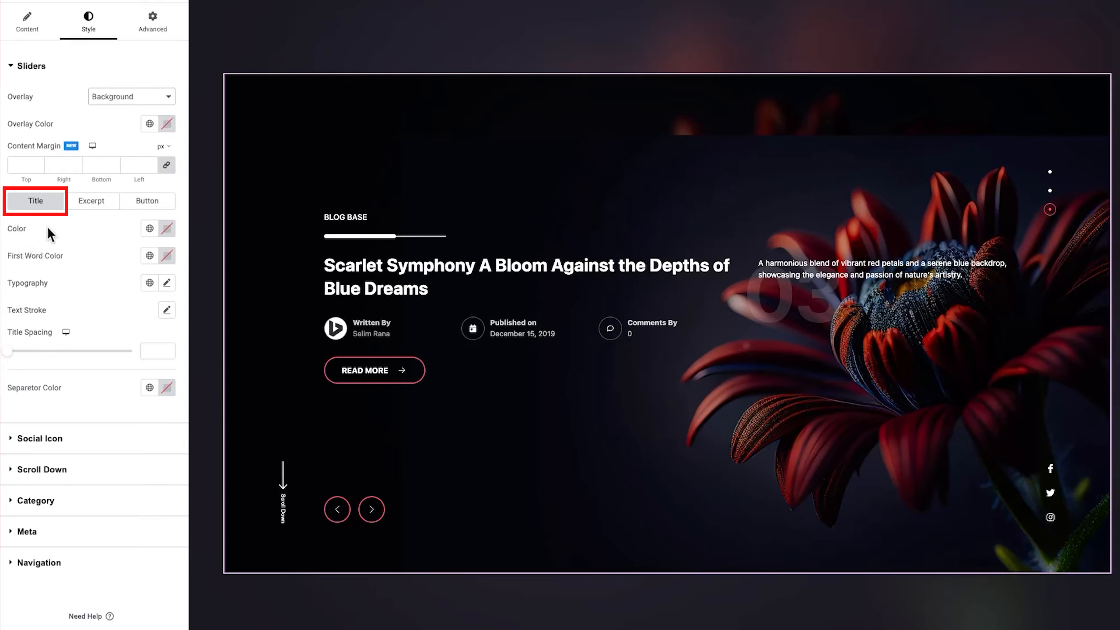
left_click(166, 227)
left_click_drag(109, 289, 82, 279)
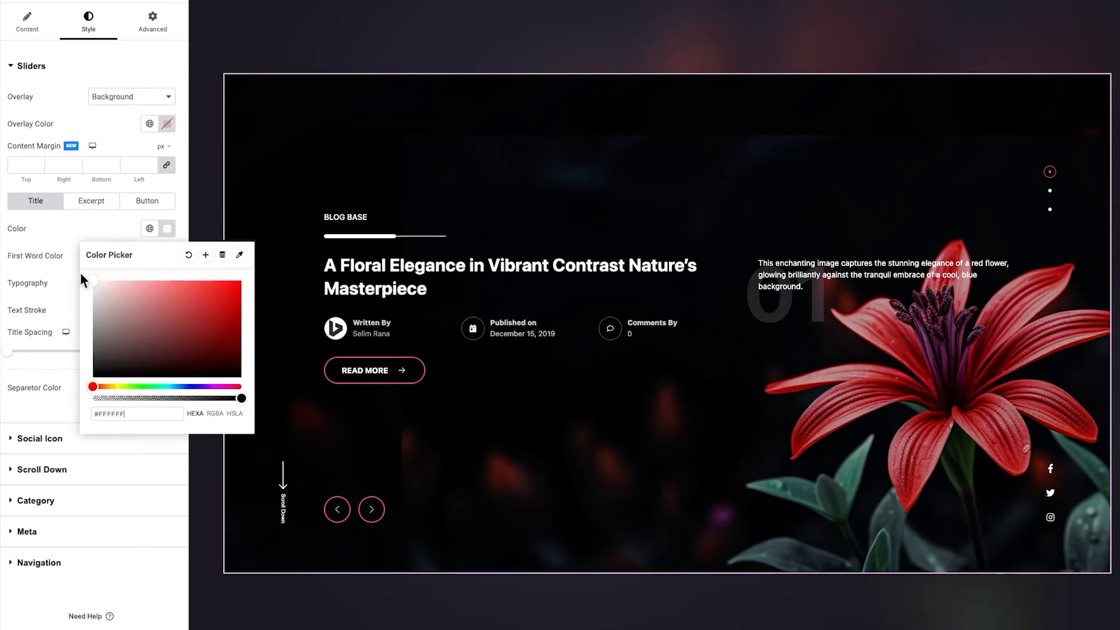
left_click(81, 234)
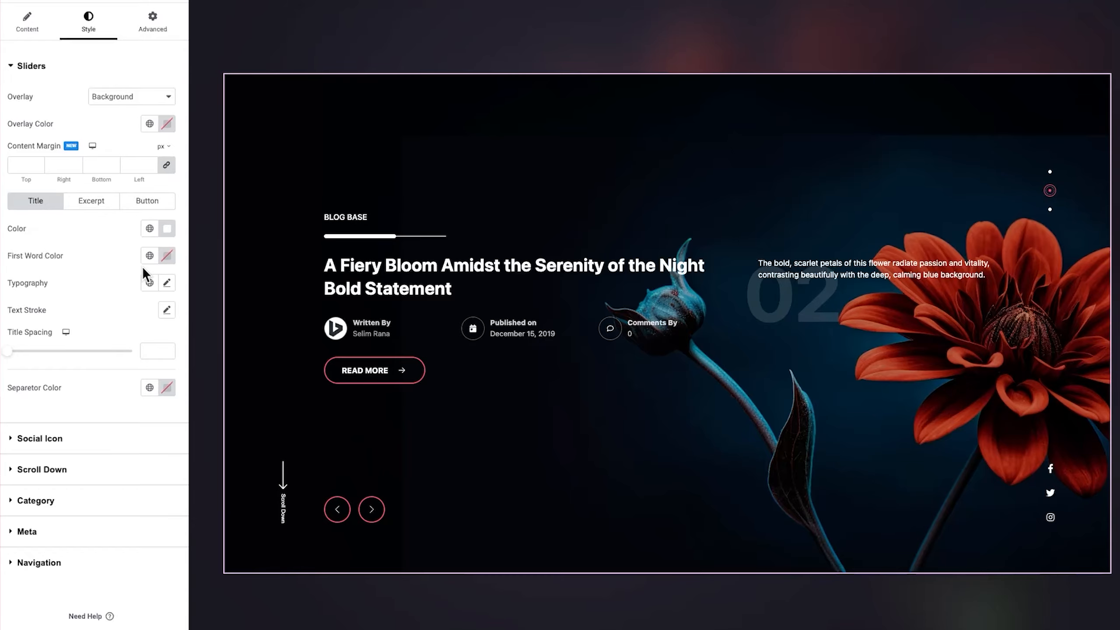
Set the title typography to Lora, size 44 px, weight 600 (Semi Bold) and line height 1.3 em.
left_click(167, 282)
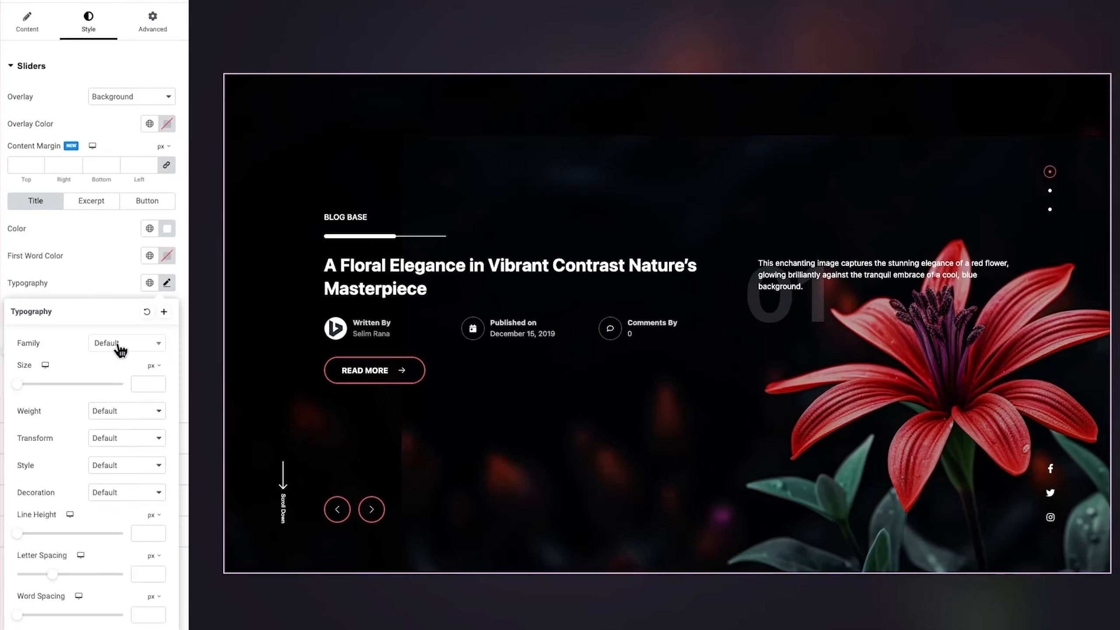
left_click(118, 345)
type("lora")
left_click(105, 426)
left_click(144, 384)
type("44")
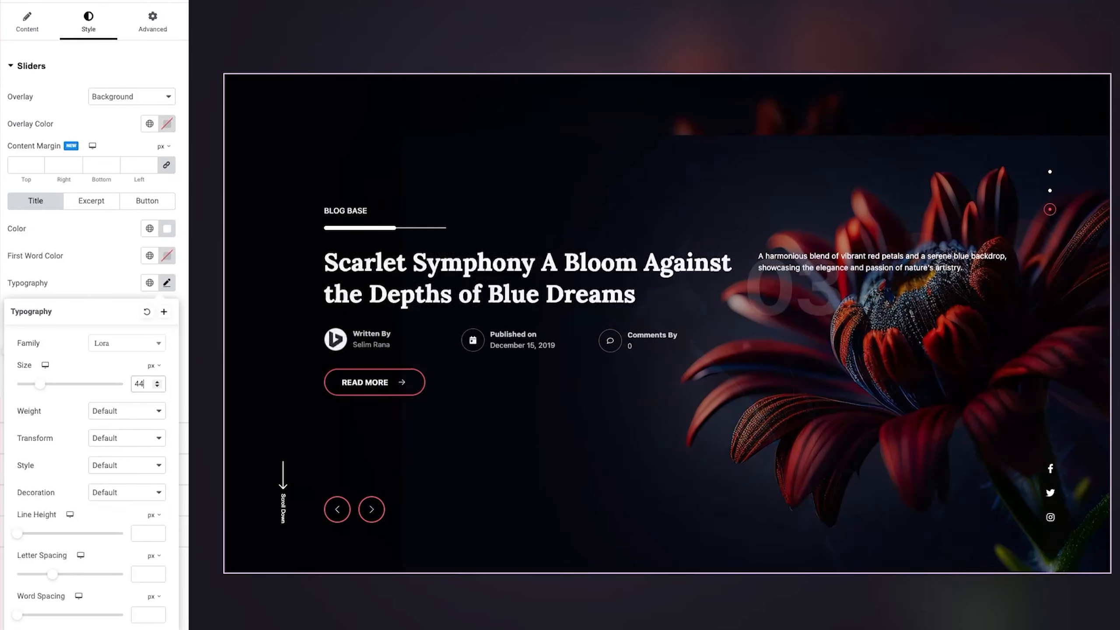
left_click(123, 414)
left_click(126, 366)
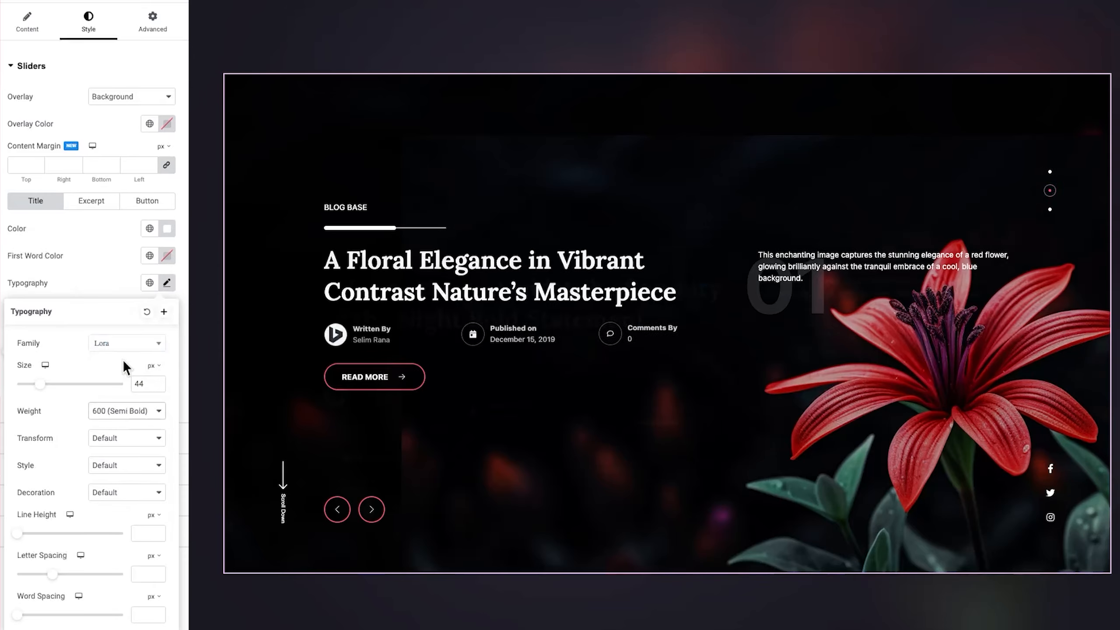
left_click(155, 516)
left_click(152, 526)
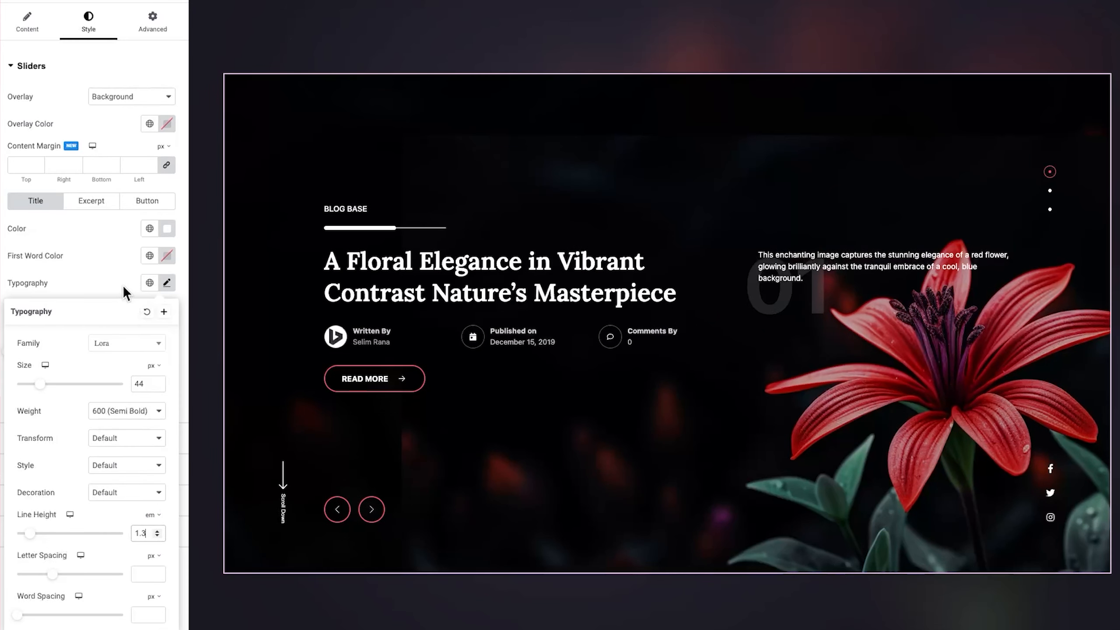
left_click(122, 287)
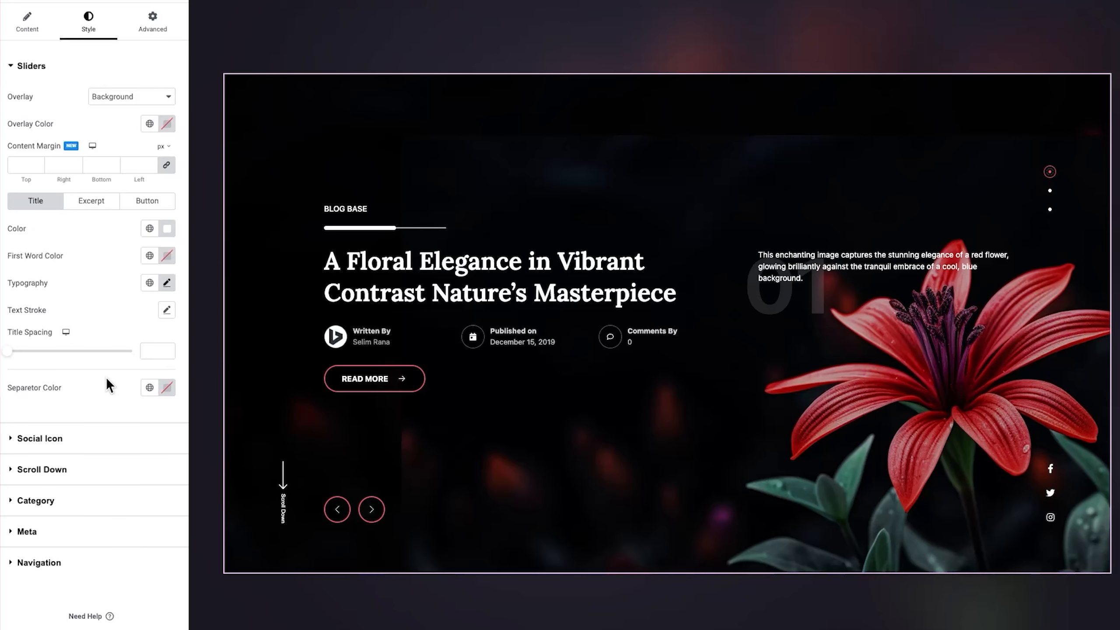
Set the excerpt typography to Merriweather, size 16 px, weight 500 (Medium), with the line height in em.
left_click(98, 204)
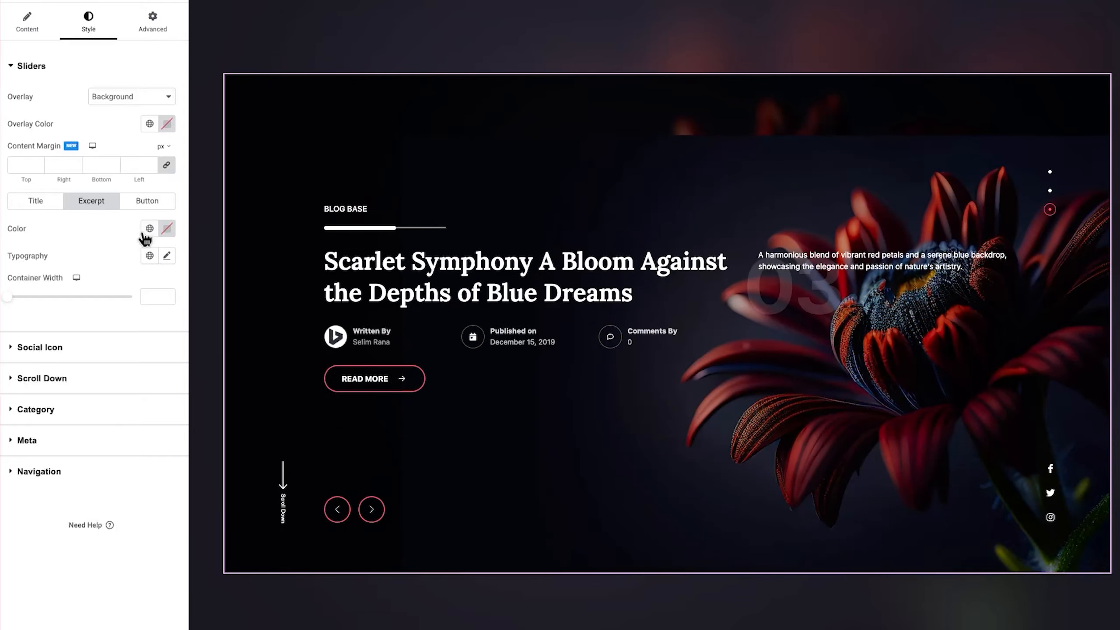
left_click(167, 255)
left_click(124, 316)
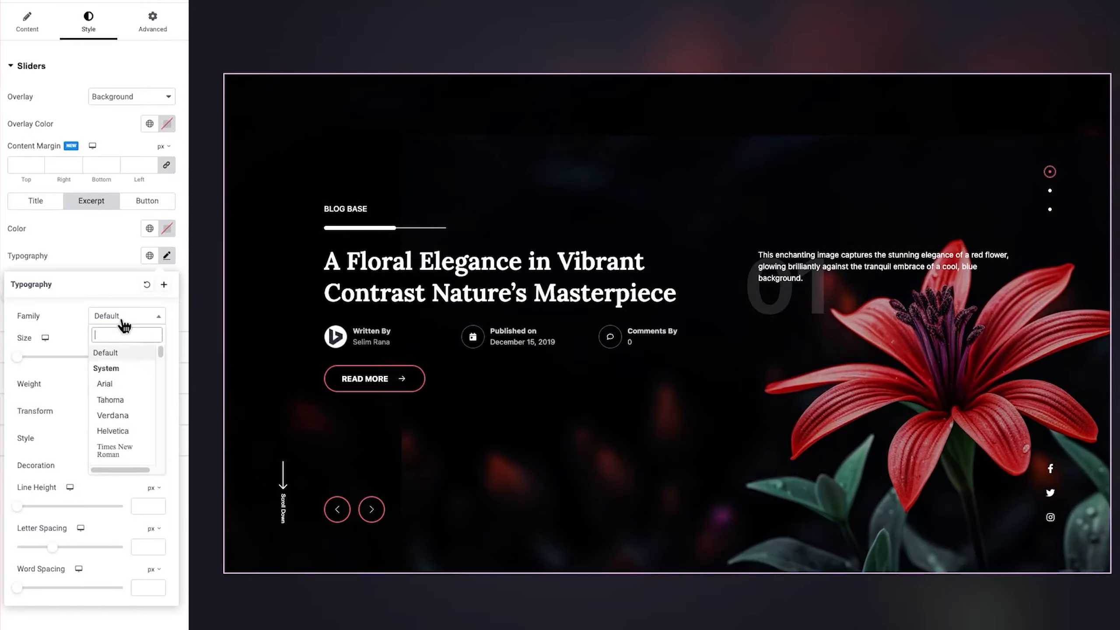
type("merr")
key("Return")
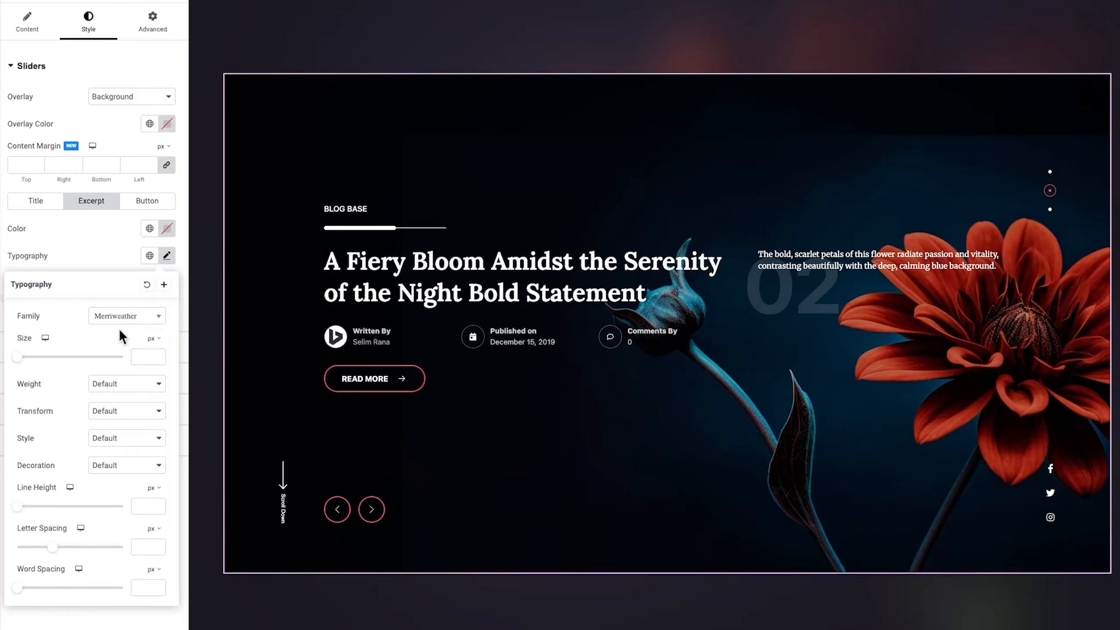
type("16")
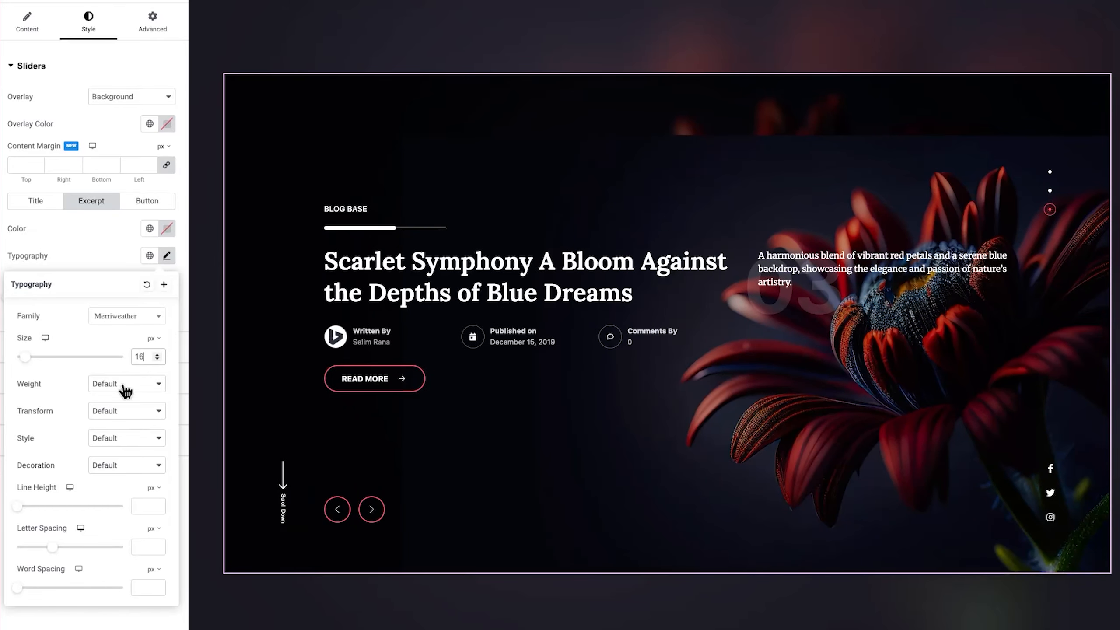
left_click(125, 383)
left_click(125, 349)
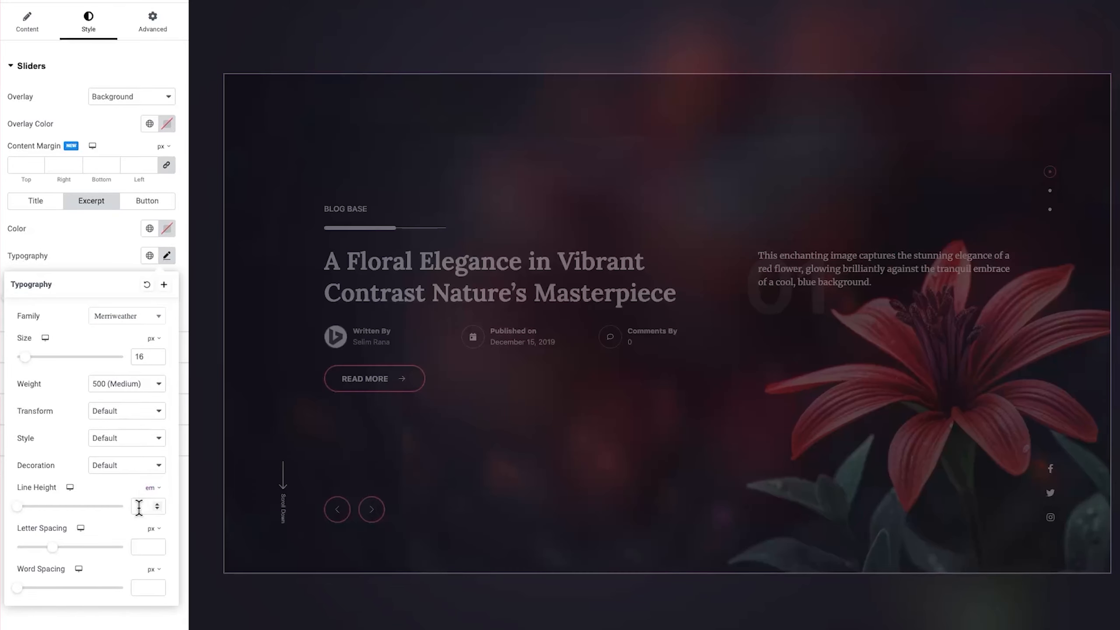
left_click(92, 260)
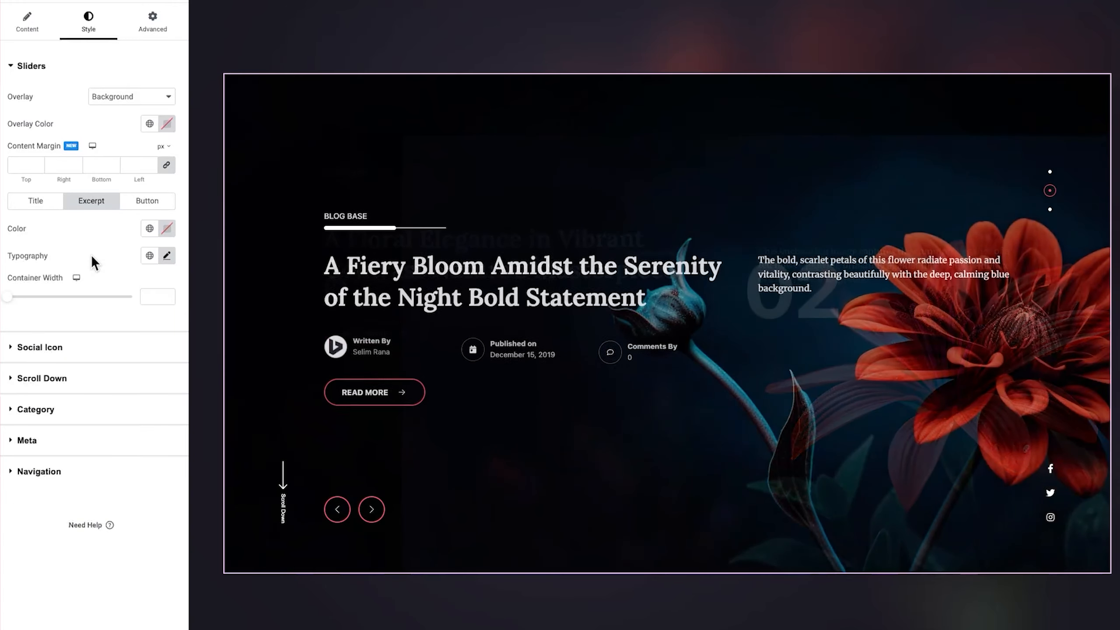
Set the button's normal text color to #020202 and background color to #FFFFFF, with border type None.
left_click(146, 201)
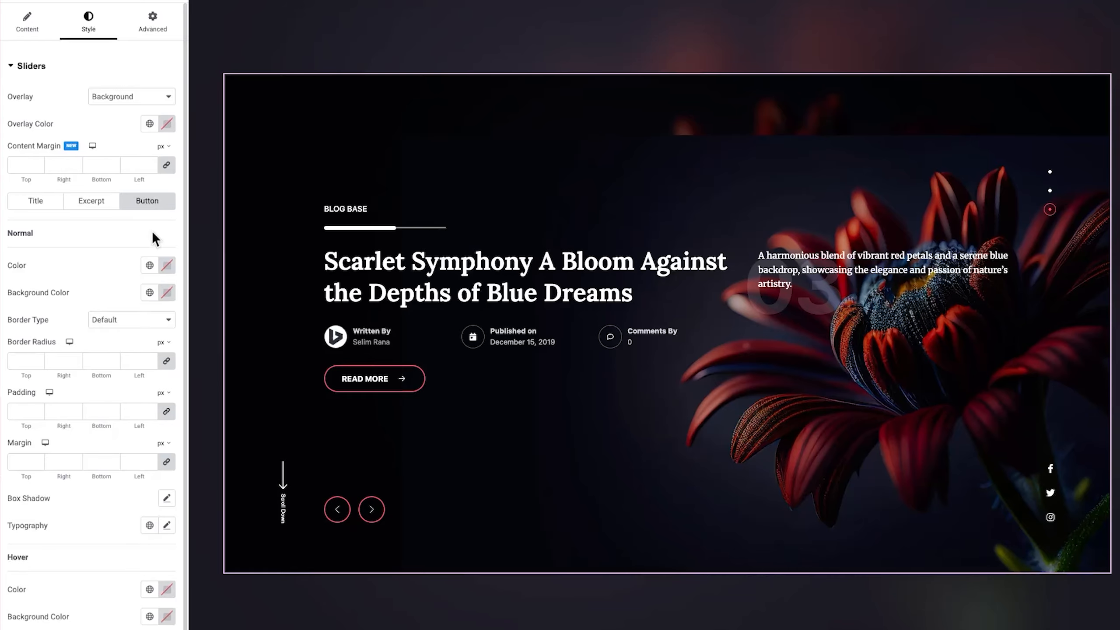
left_click(168, 266)
left_click(92, 414)
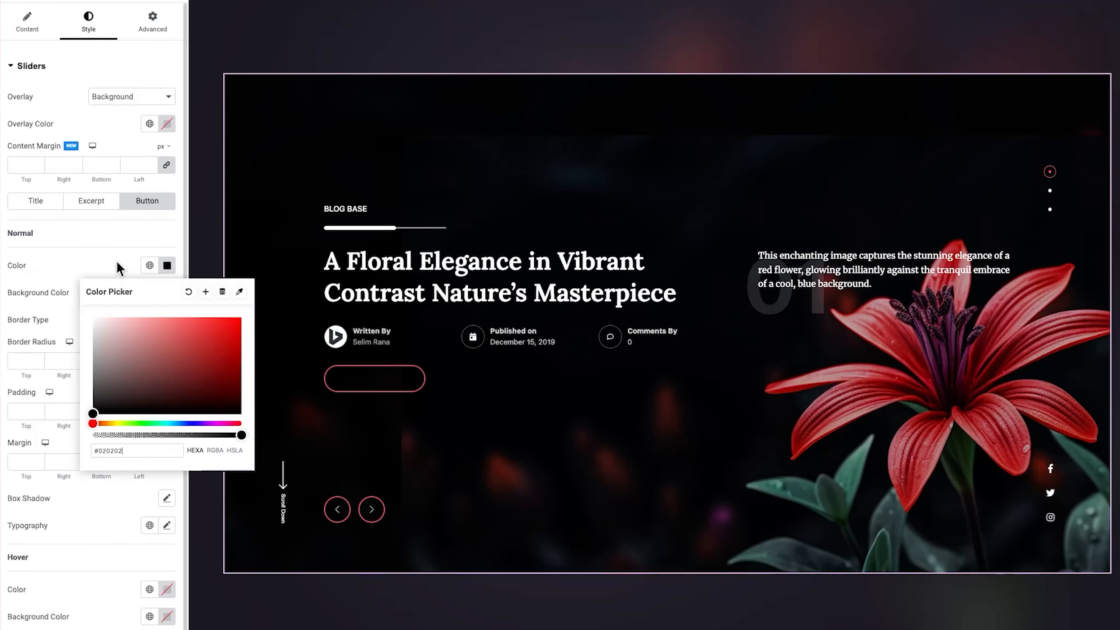
left_click(166, 292)
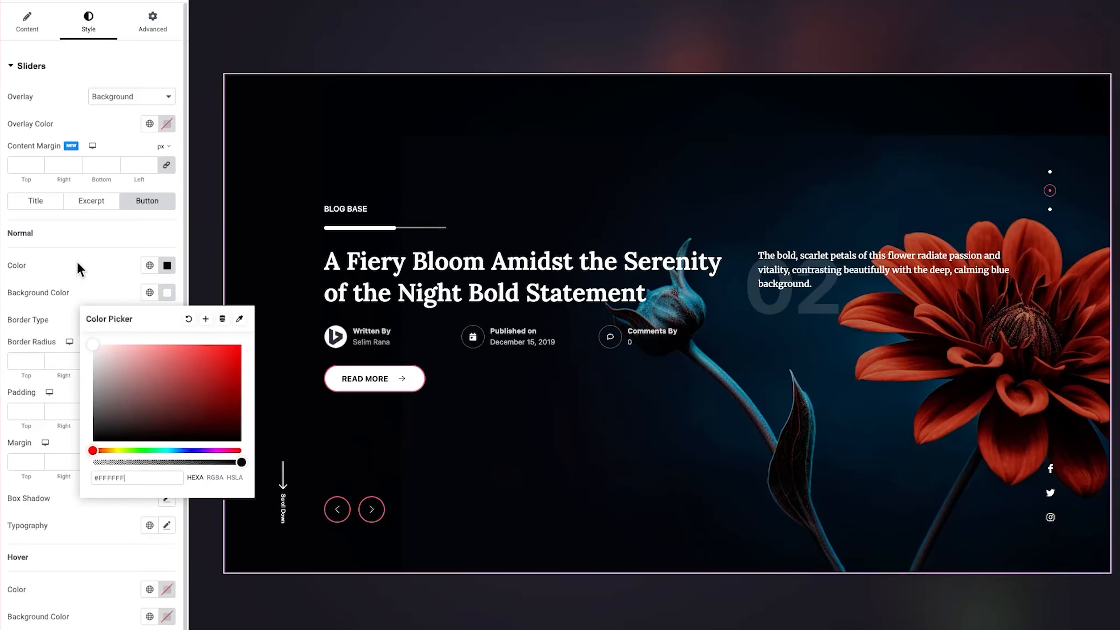
left_click(80, 269)
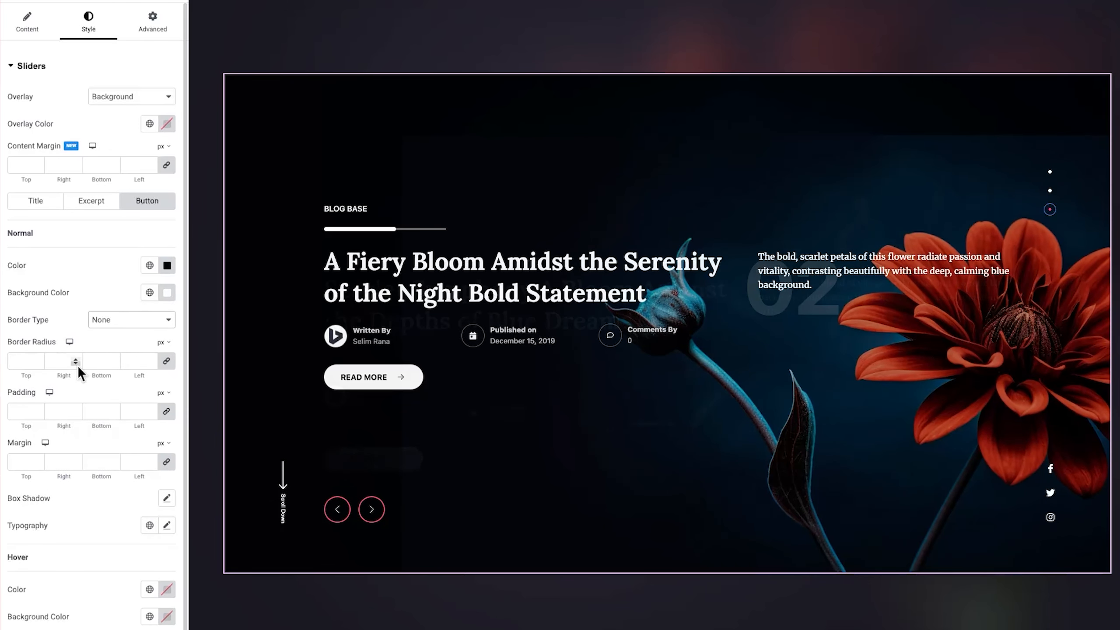
Unlink the button's padding values and set them to 15 top, 30 right, 15 bottom and 30 left px.
left_click(16, 410)
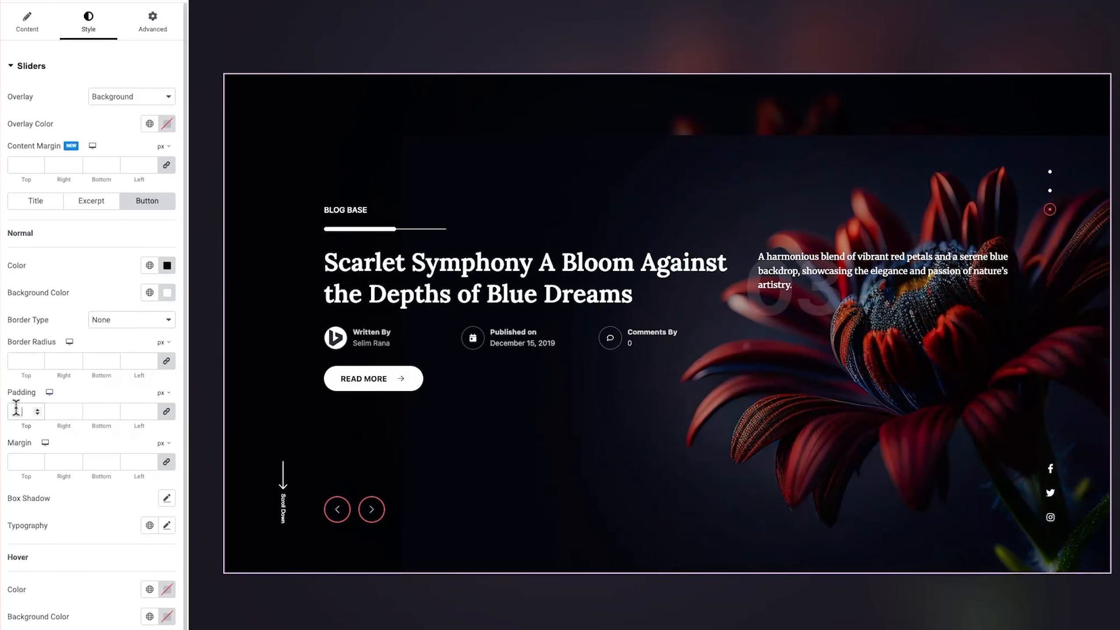
left_click(165, 413)
left_click_drag(27, 414, 154, 411)
type("15")
type("30")
type("1530")
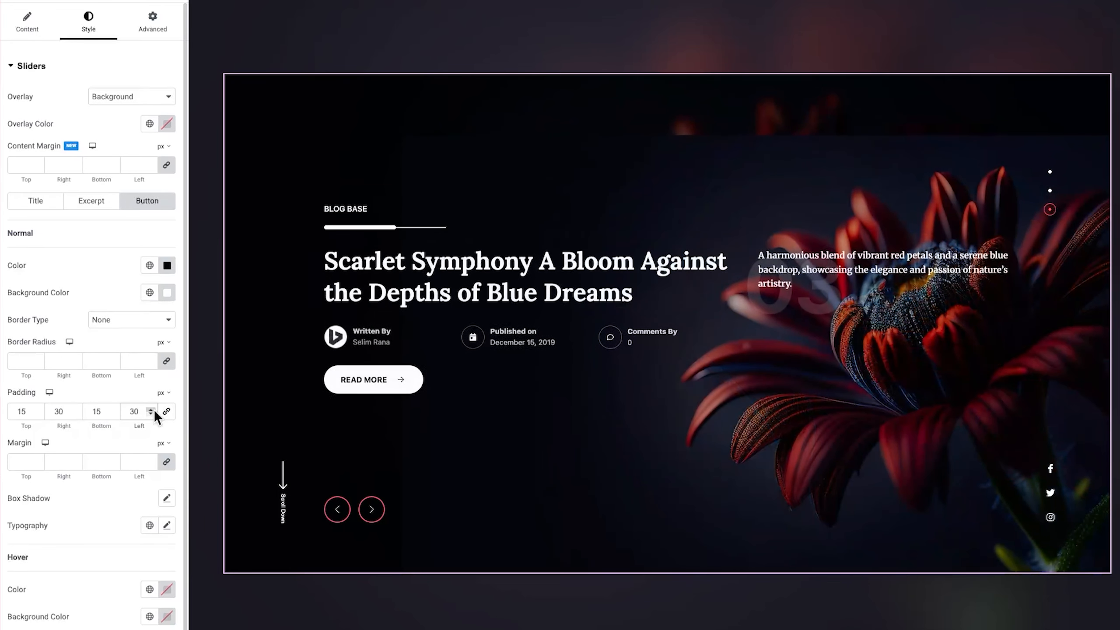
Set the button typography's font family to Roboto and its size to 14 px.
left_click(167, 525)
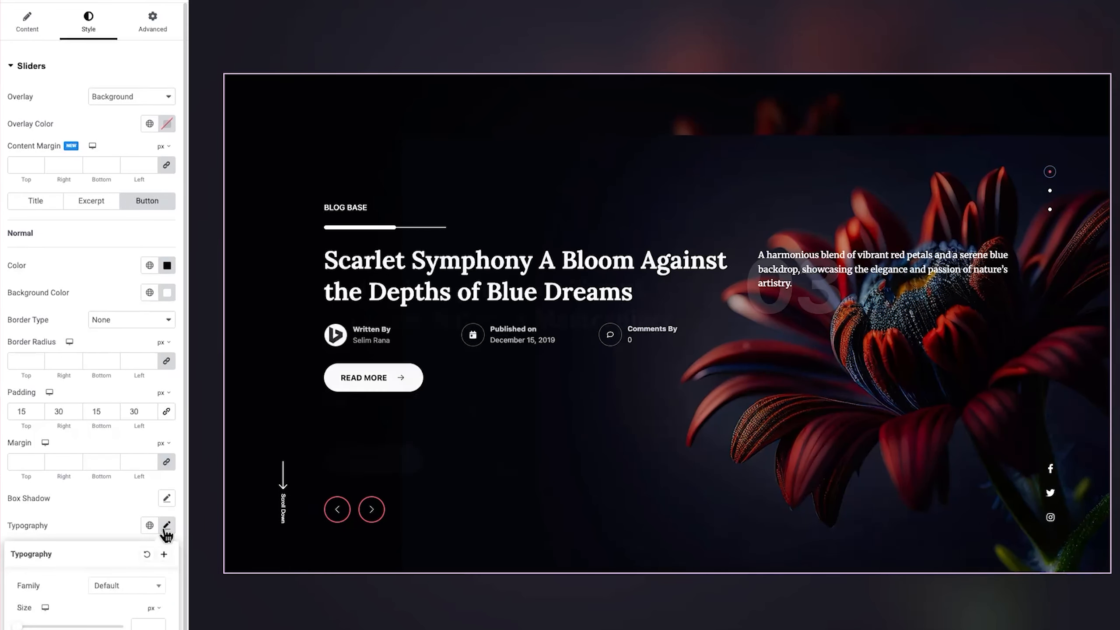
scroll(168, 441, "down", 4)
left_click(126, 402)
type("robo")
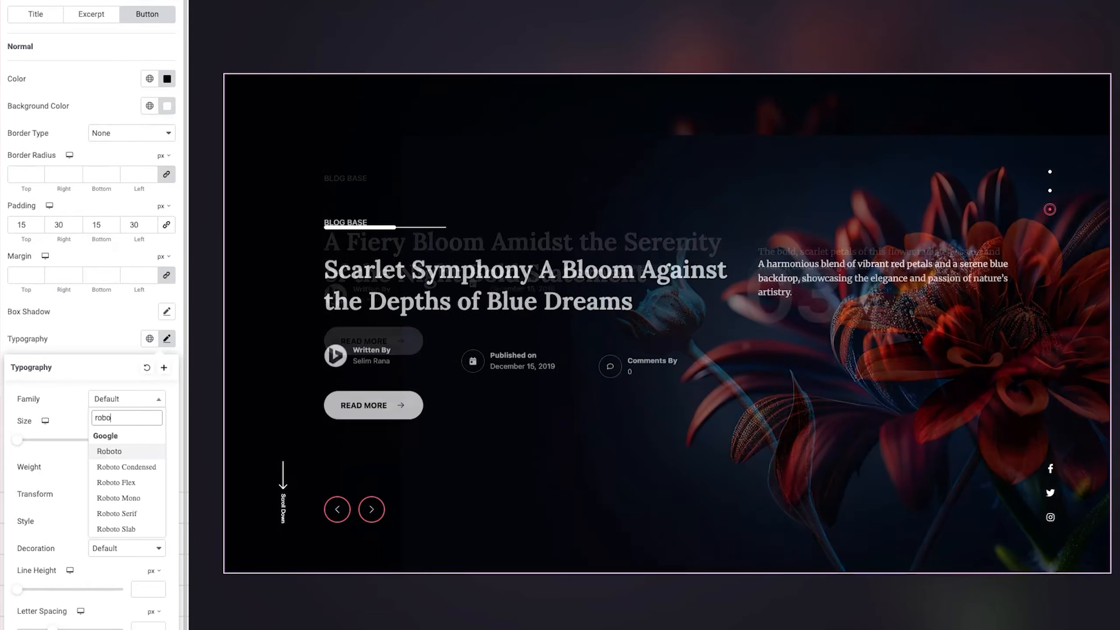
key("Return")
left_click(138, 439)
type("14")
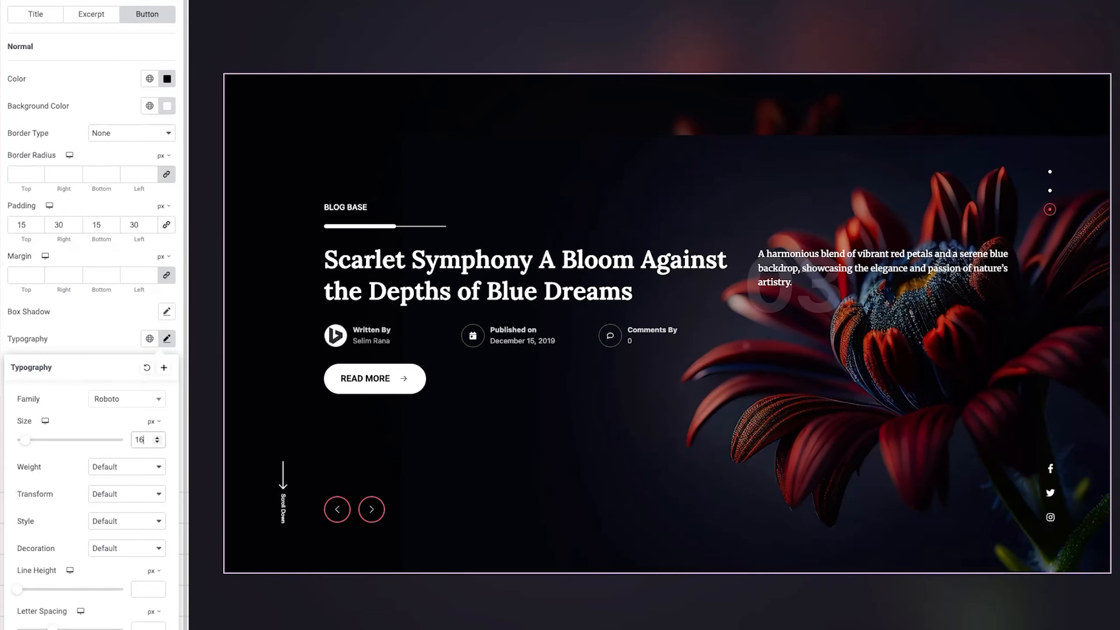
Set the button typography's weight to 500 (Medium) and its line height to 1.5 em.
left_click(150, 466)
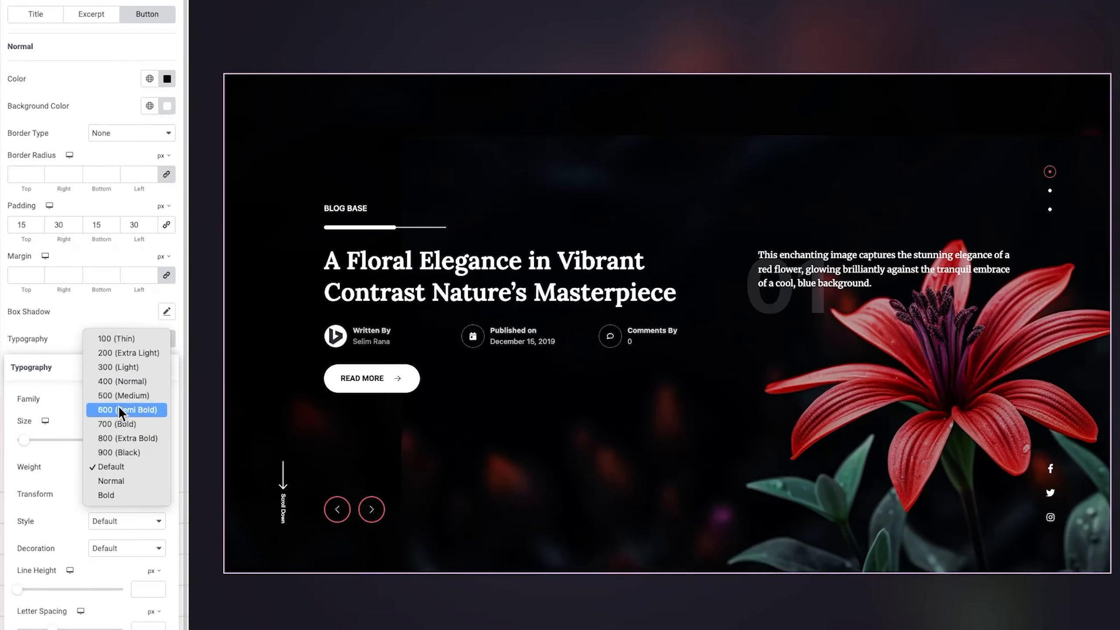
left_click(150, 414)
left_click(154, 570)
left_click(153, 593)
left_click(143, 588)
type("1.5")
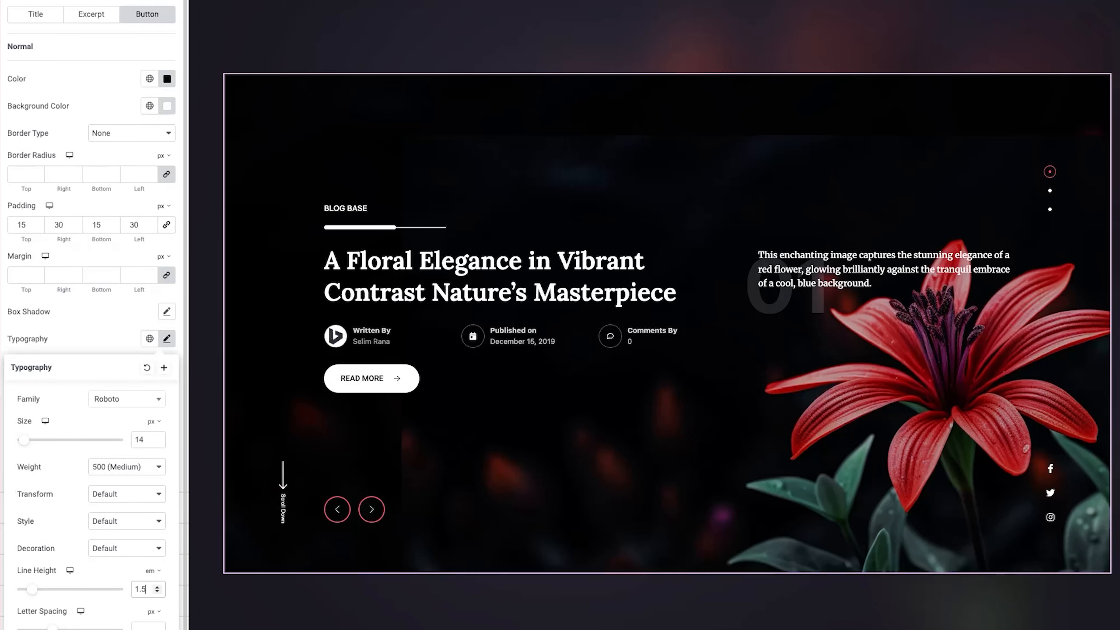
left_click(137, 338)
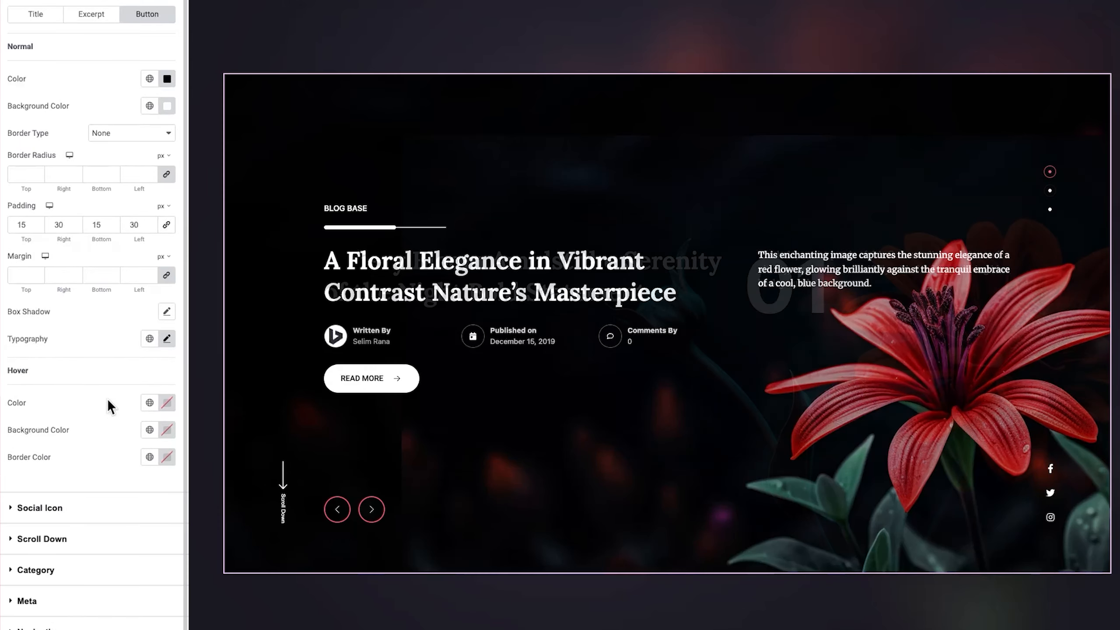
Set the button's hover text color to #FFFFFF and its hover background color to a muted blue.
left_click(164, 408)
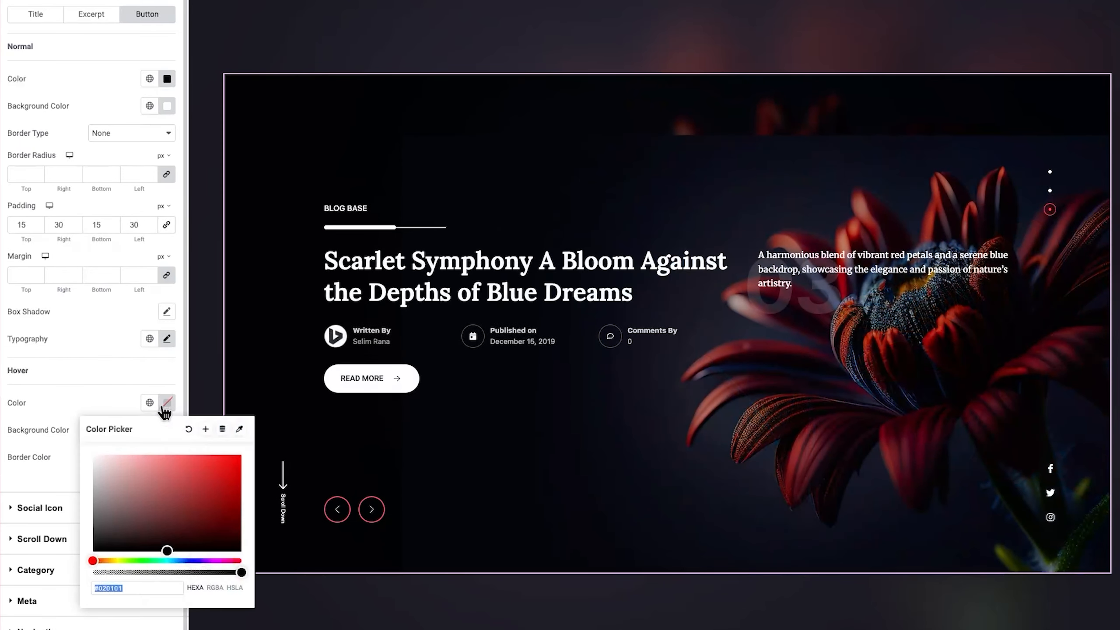
left_click(175, 561)
left_click(158, 492)
left_click_drag(157, 493, 82, 456)
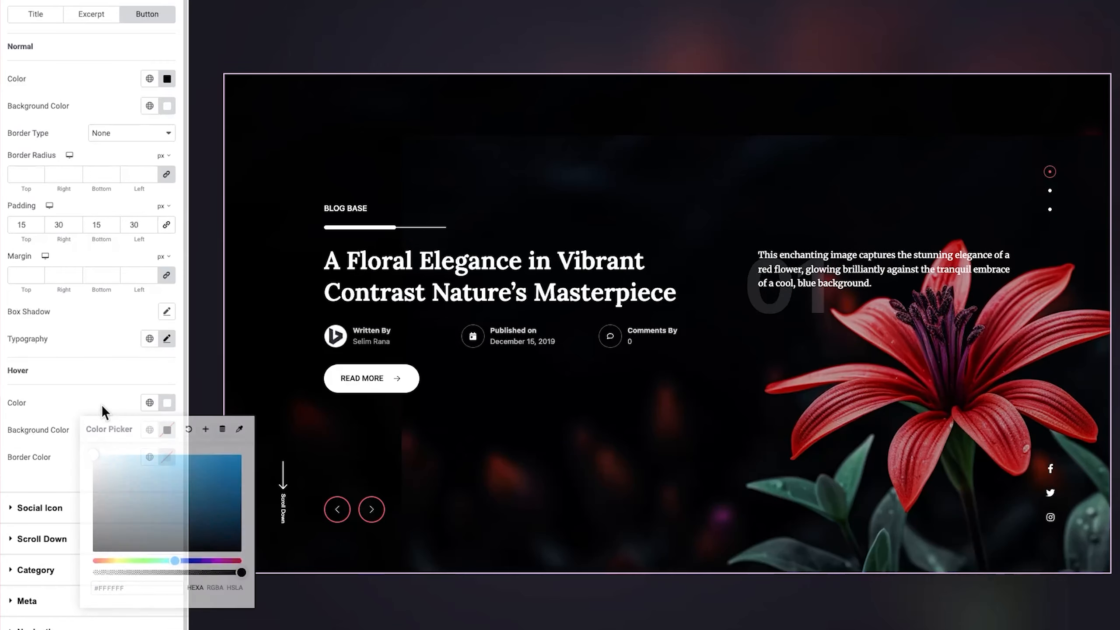
left_click(166, 431)
left_click(132, 423)
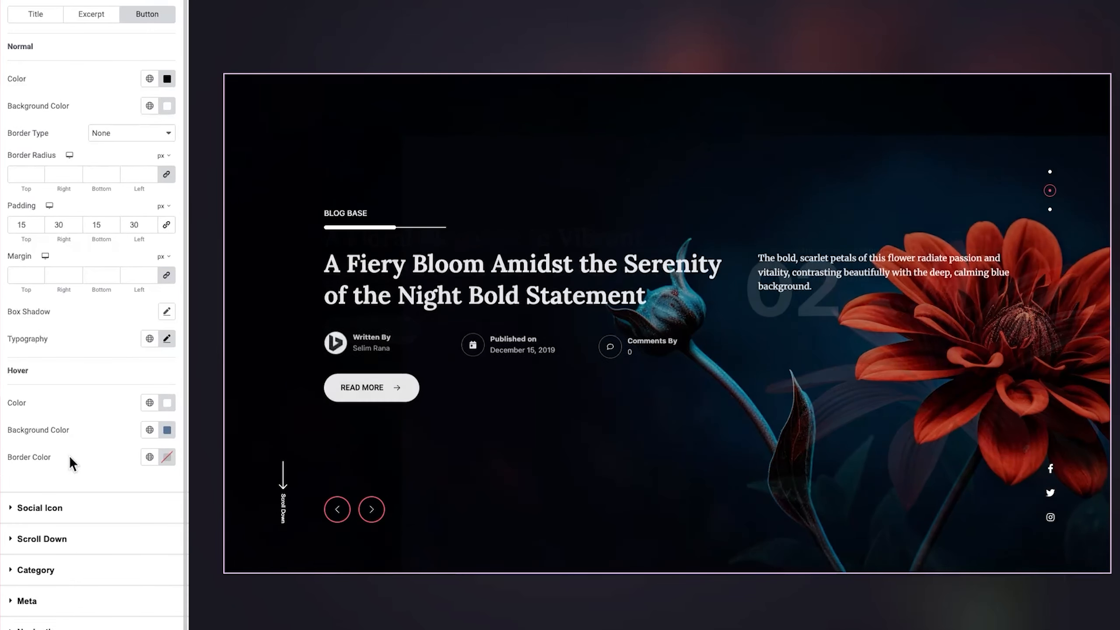
Set the social icons' normal color to white and their icon size to 18.
scroll(69, 455, "up", 5)
left_click(43, 203)
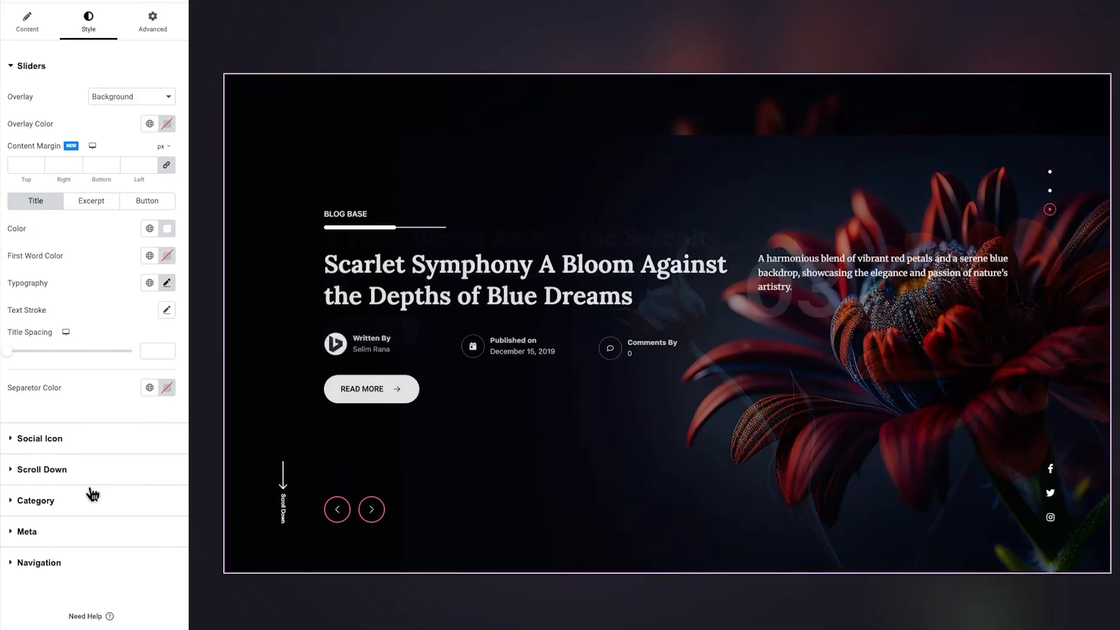
left_click(30, 438)
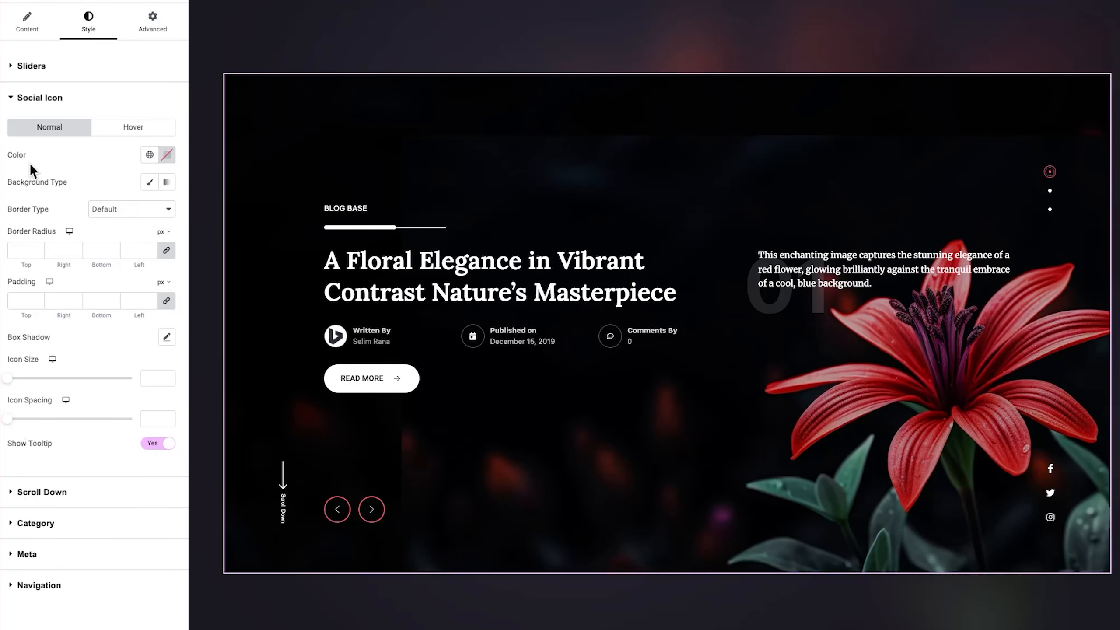
left_click(166, 154)
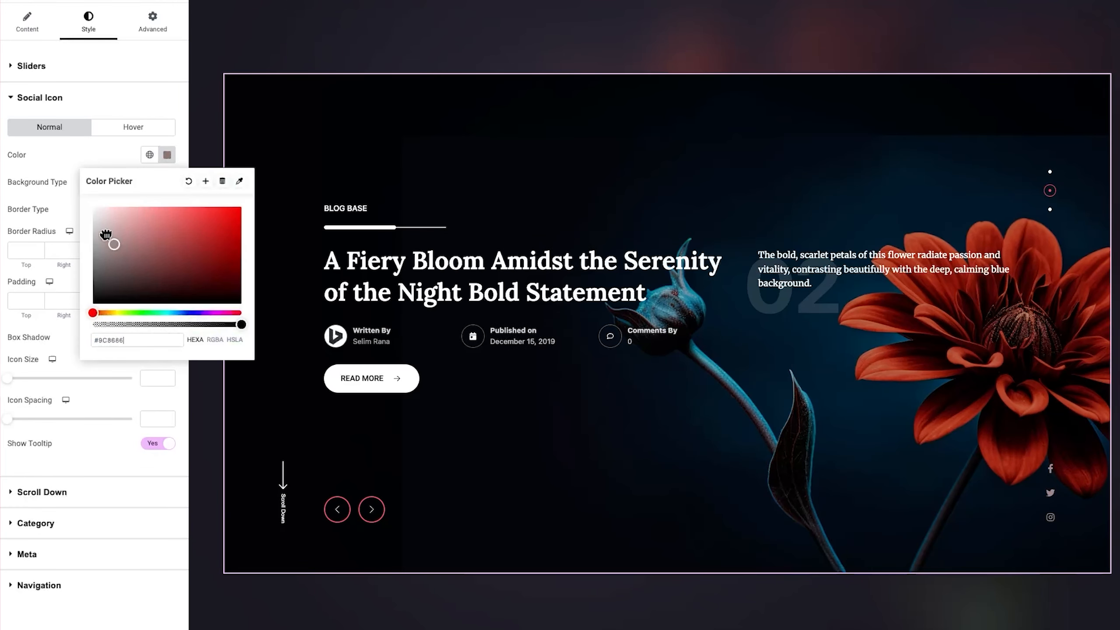
left_click(65, 186)
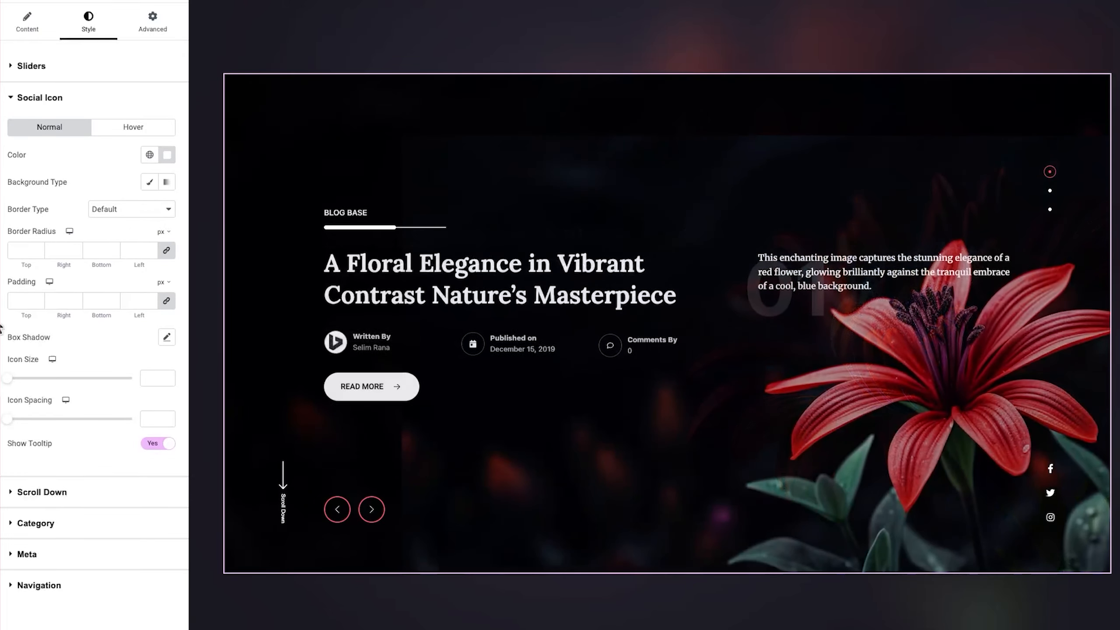
left_click(152, 377)
type("18")
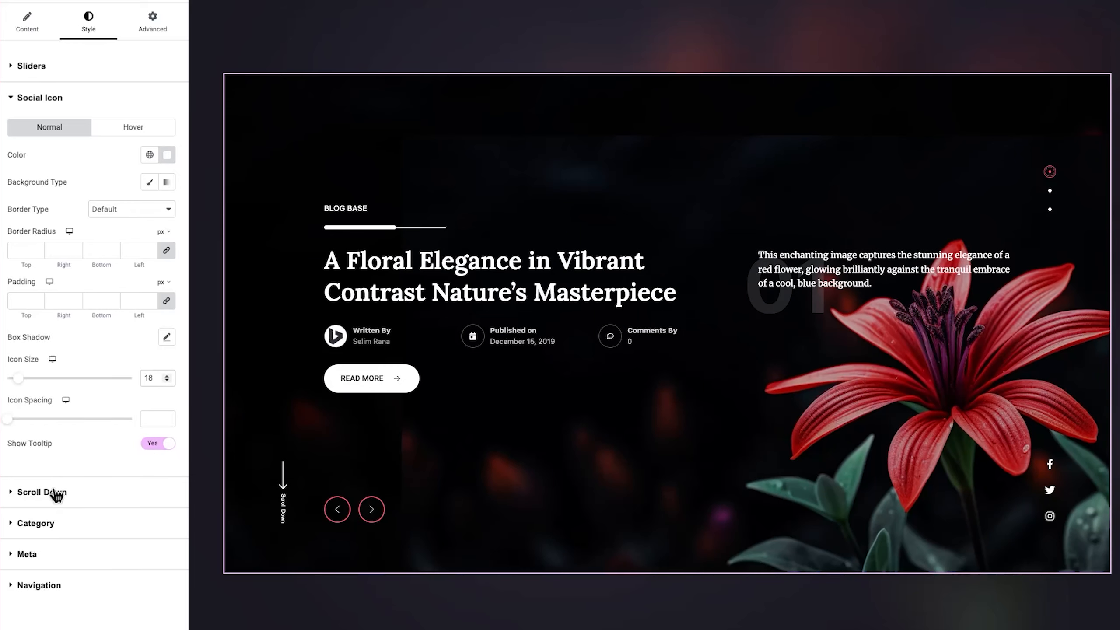
Set the normal color of the Scroll Down element to #FFFFFF.
left_click(56, 492)
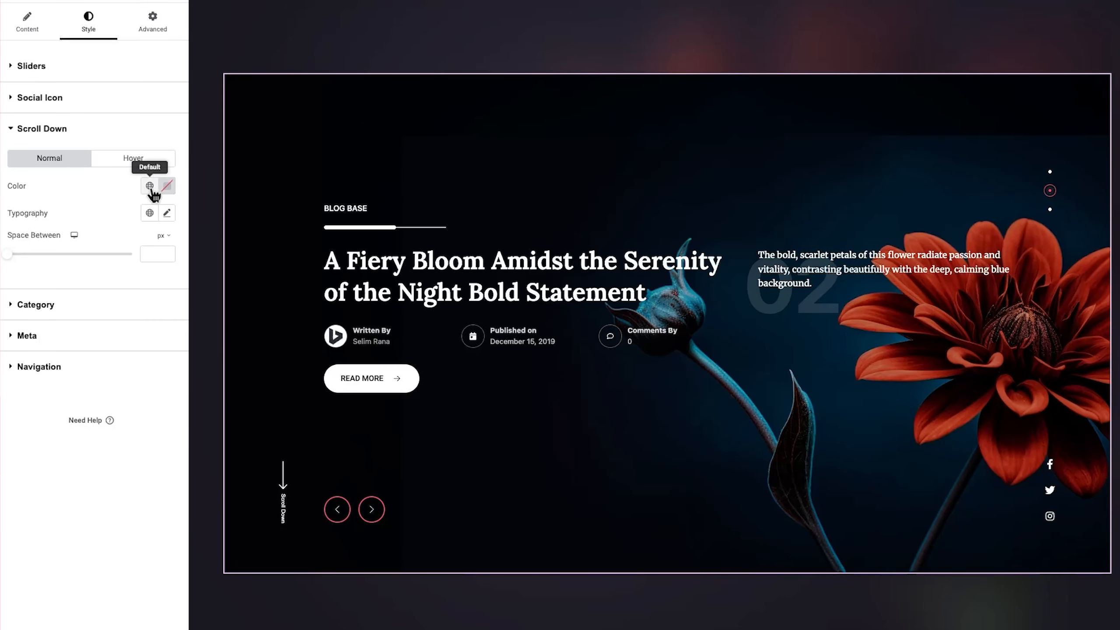
left_click(167, 186)
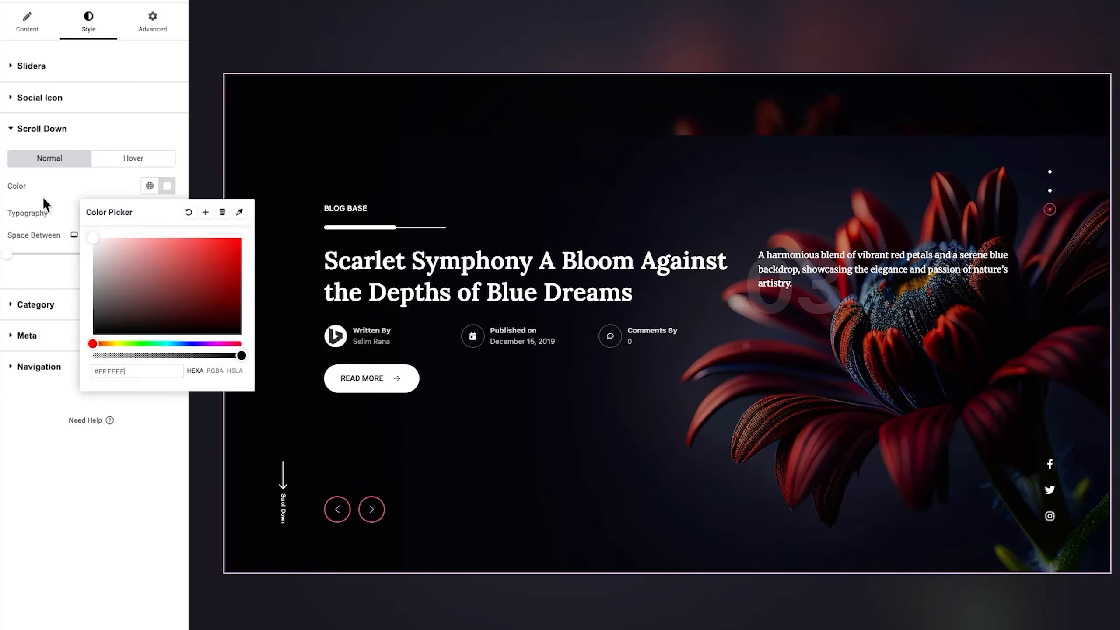
left_click(42, 196)
Set the Scroll Down typography to Merriweather at 11 px and its space between to 11 px.
left_click(166, 213)
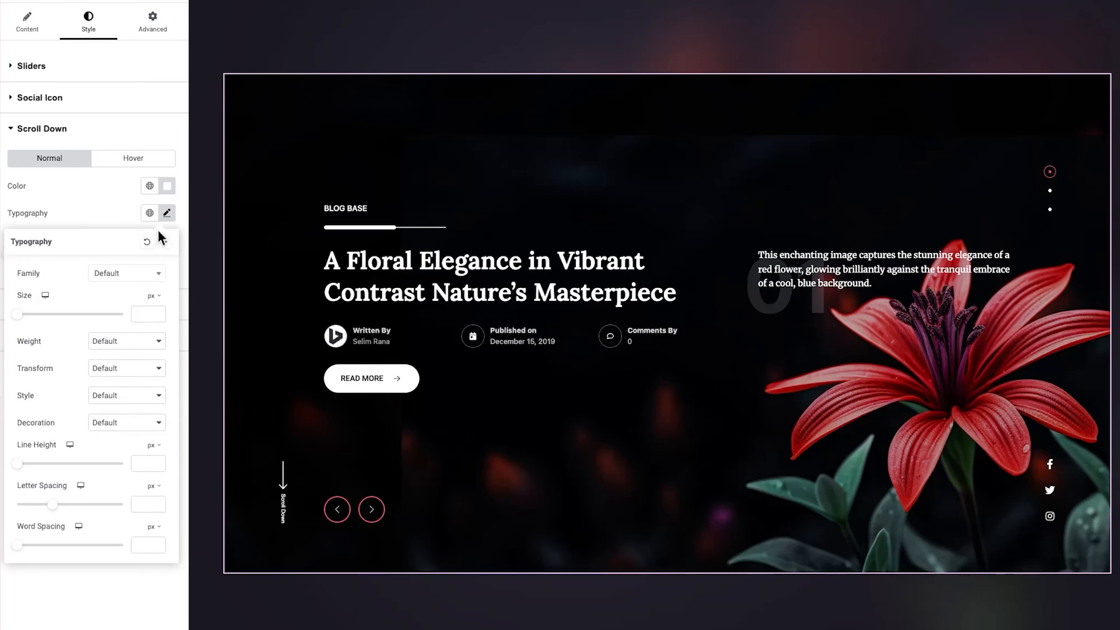
left_click(139, 282)
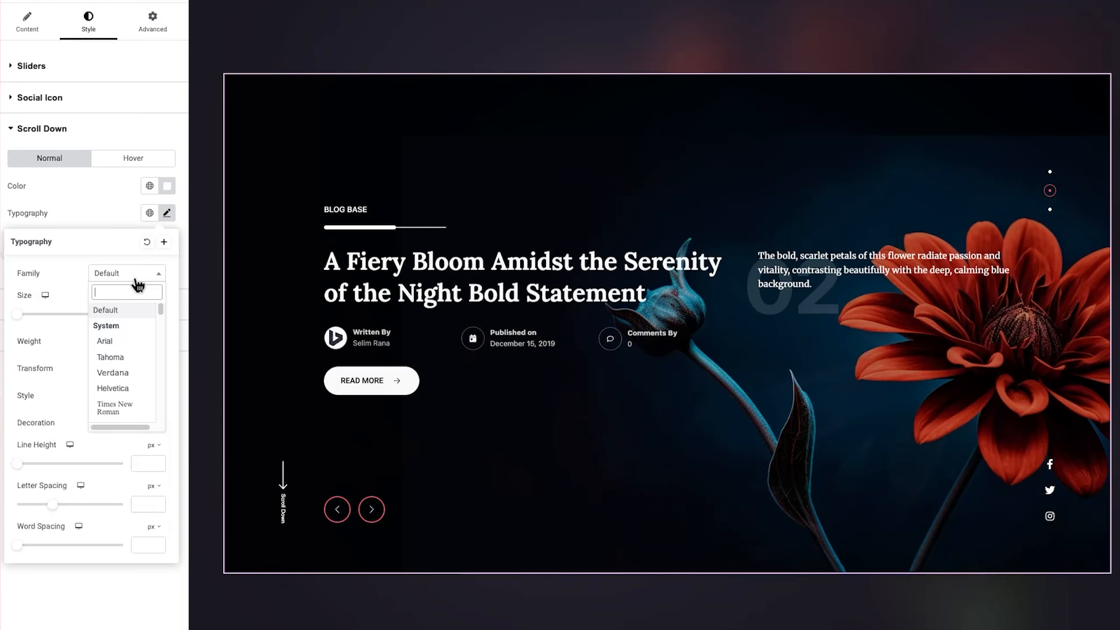
type("merr")
key("Return")
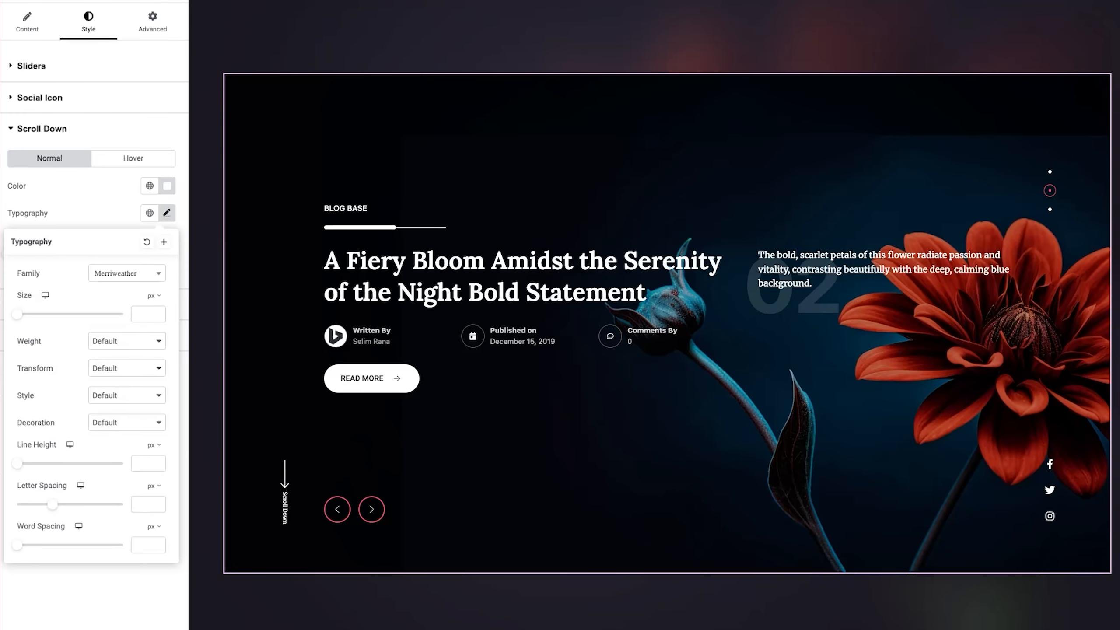
left_click(146, 314)
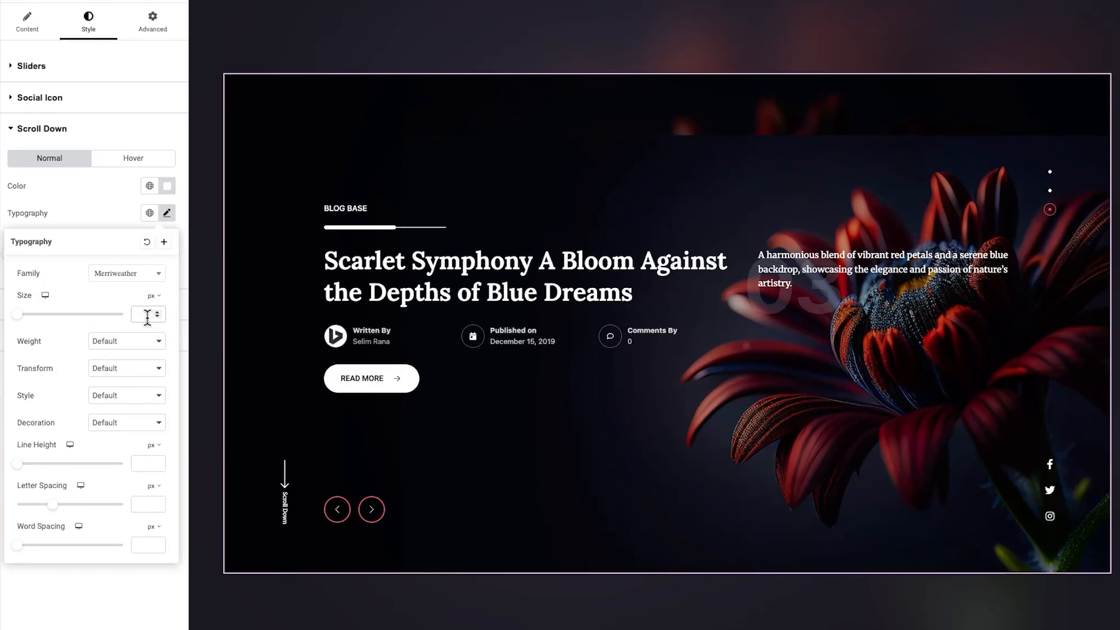
type("11")
left_click(100, 224)
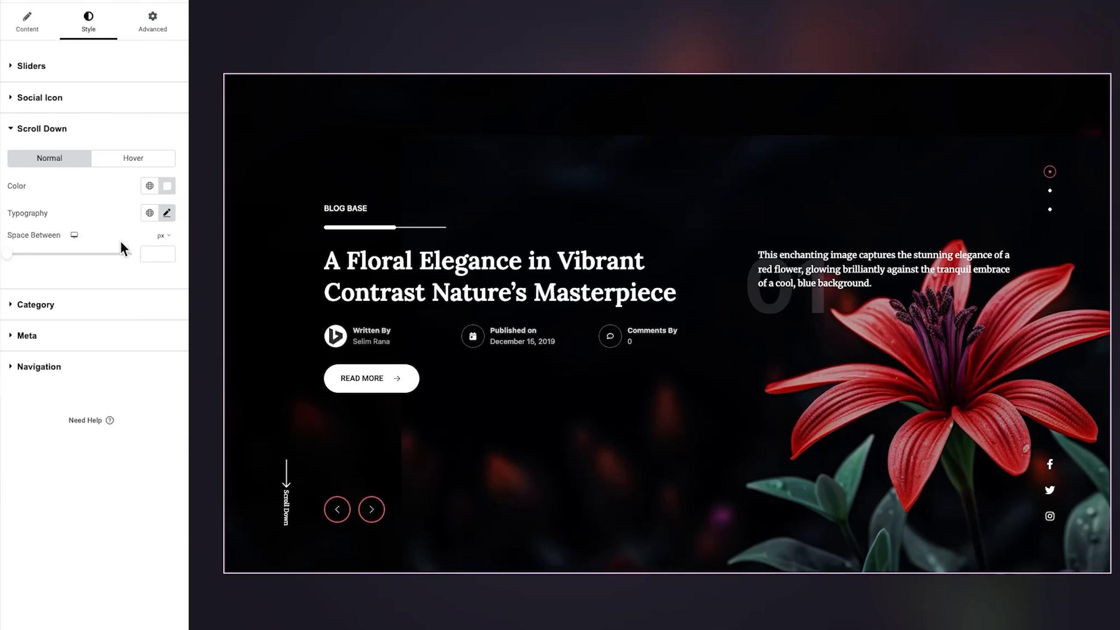
left_click_drag(14, 260, 33, 267)
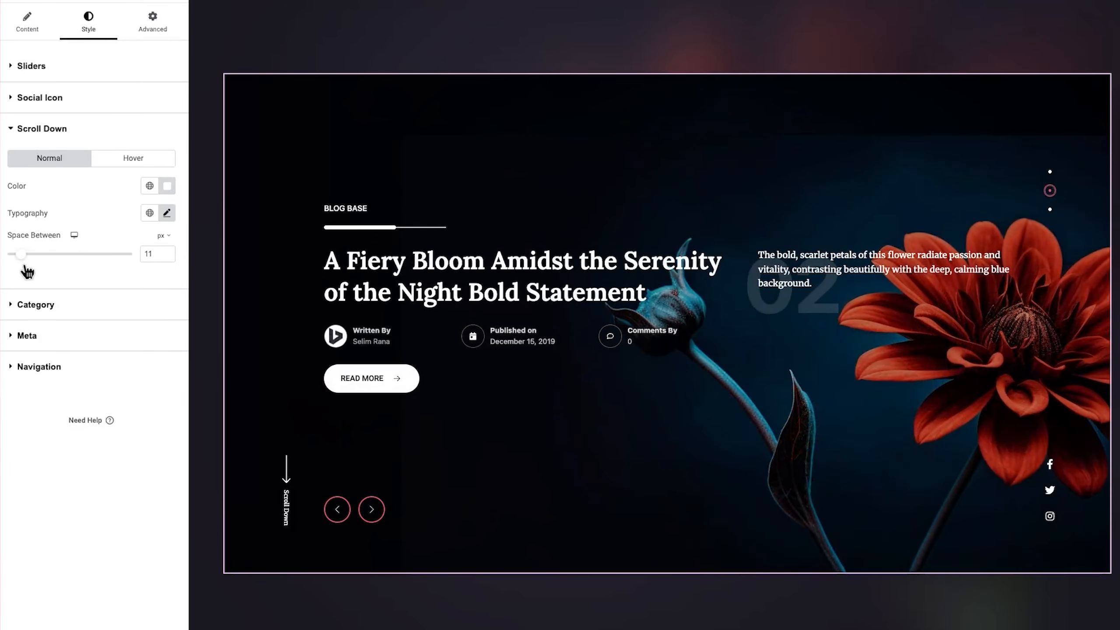
Set the category label's normal text color to white.
left_click(83, 314)
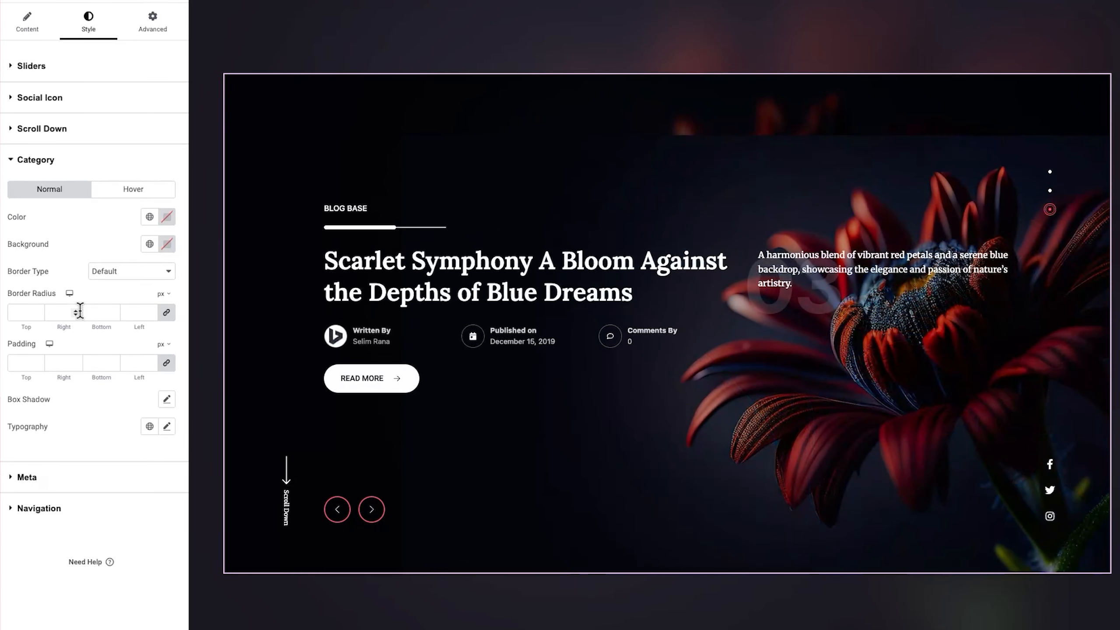
left_click(166, 216)
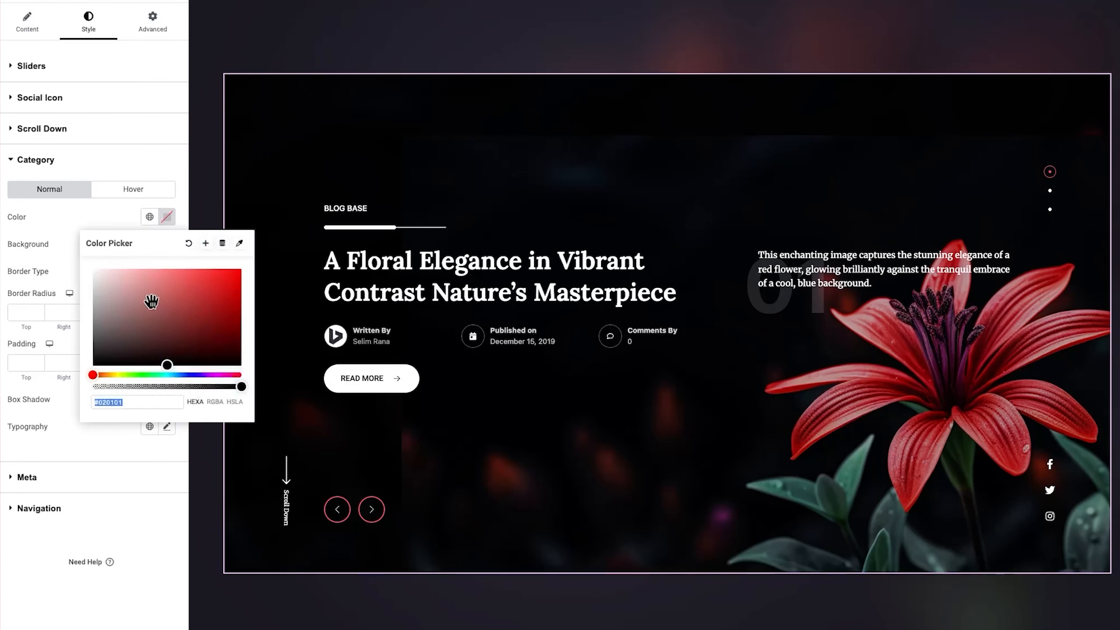
left_click(95, 271)
left_click(102, 229)
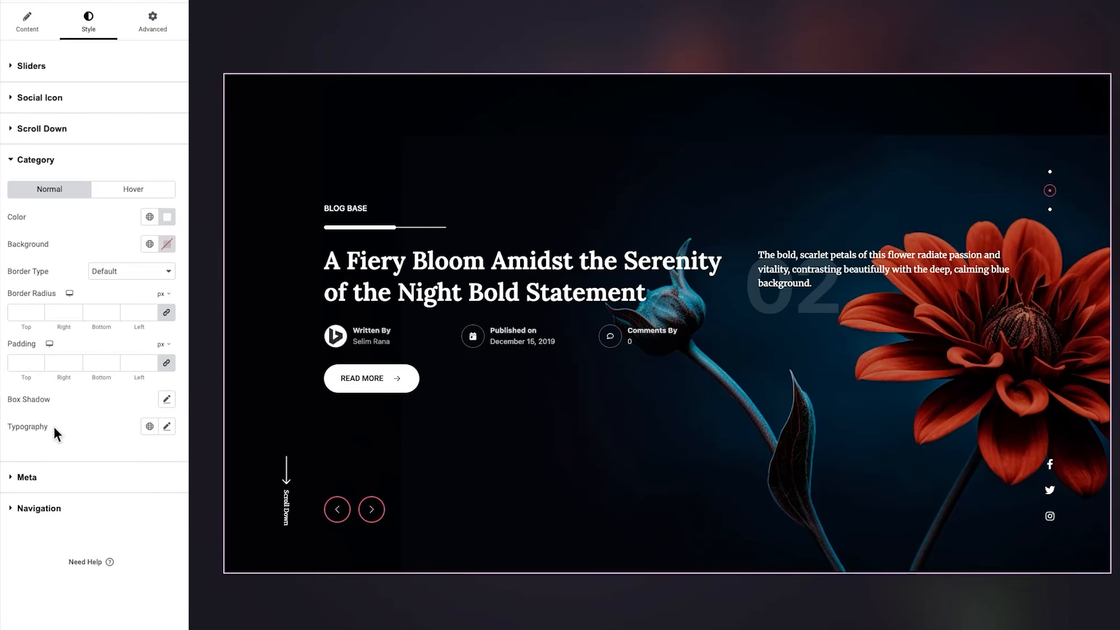
Set the category typography to Merriweather, size 16 px, weight 600 (Semi Bold).
left_click(166, 426)
left_click(128, 486)
type("mer")
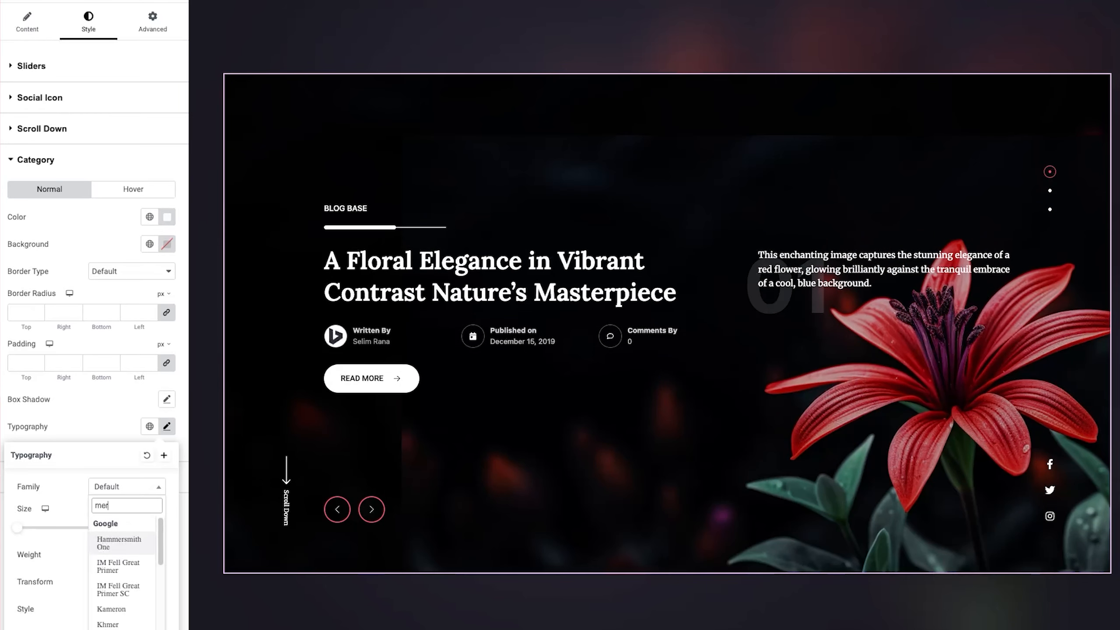
type("r")
key("Return")
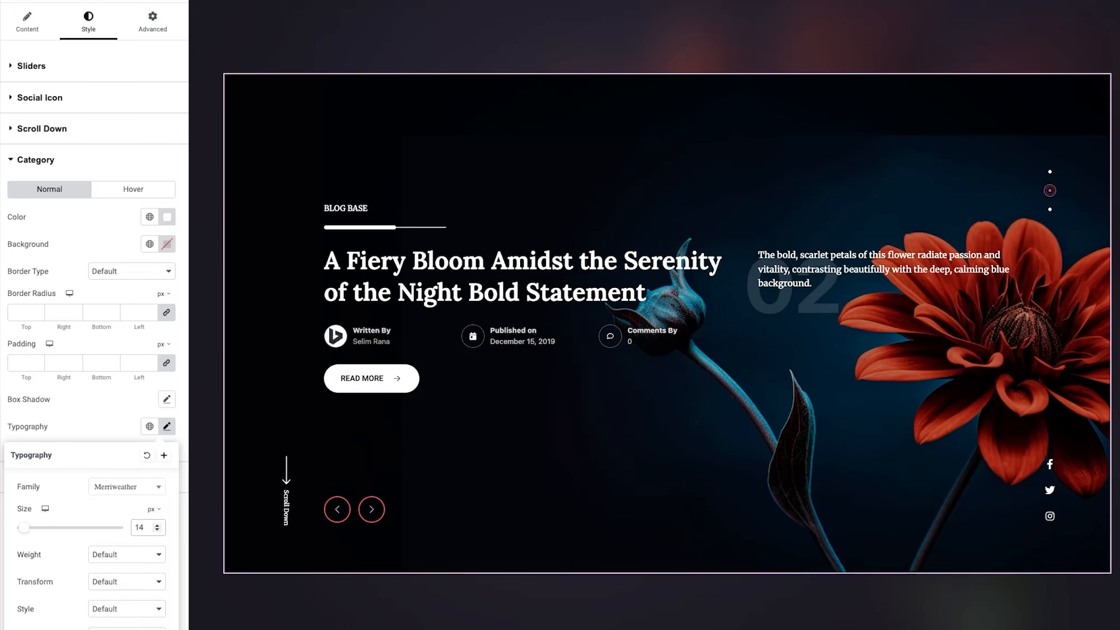
left_click(146, 556)
left_click(131, 501)
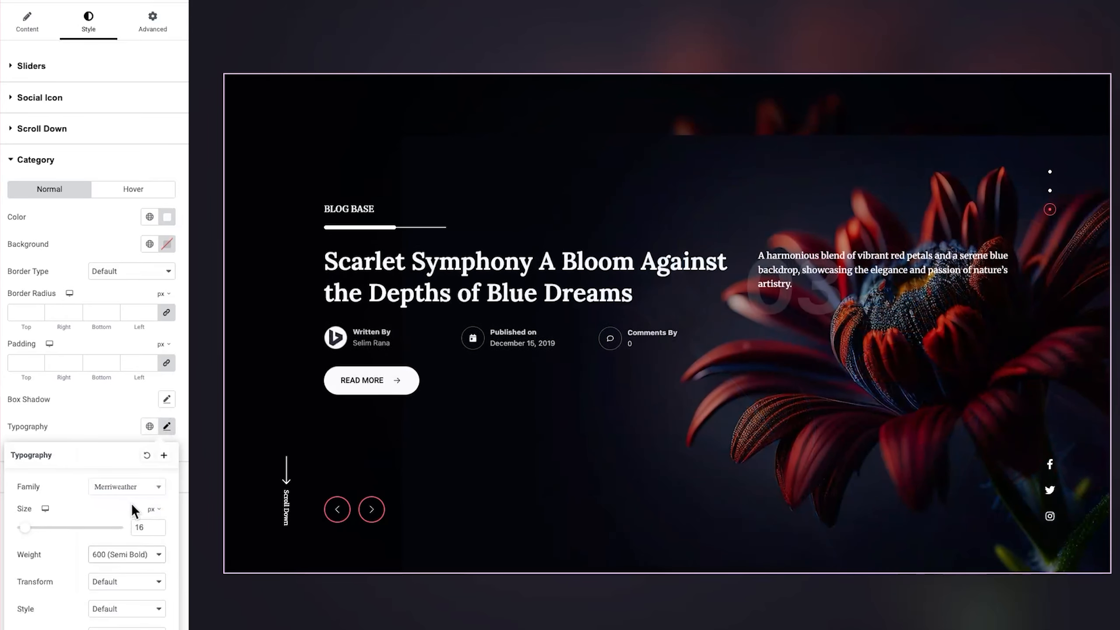
left_click(118, 429)
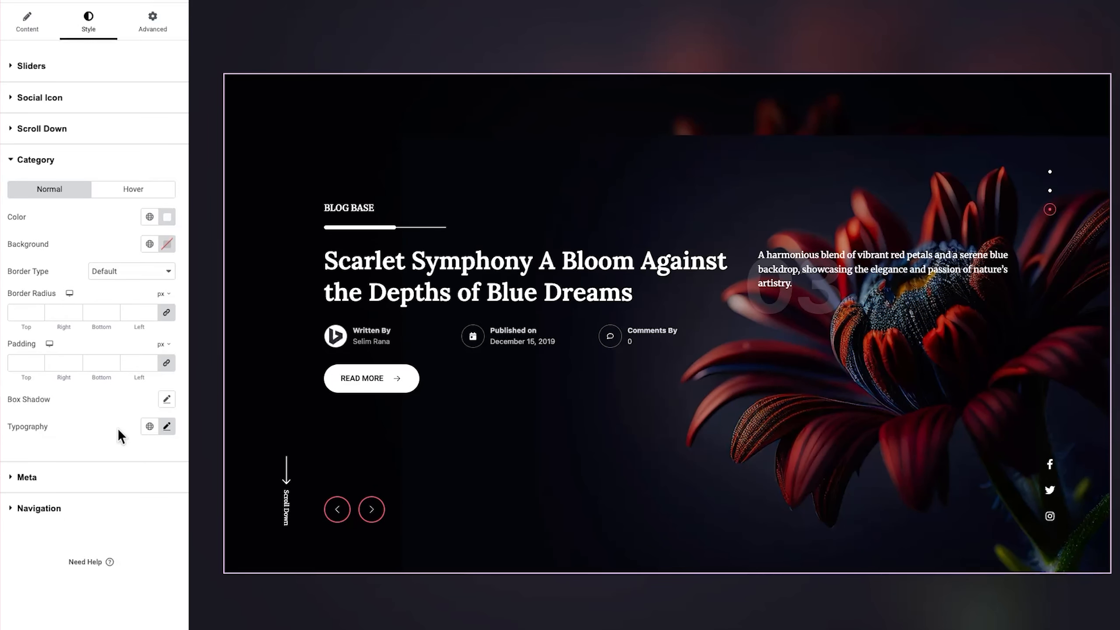
Open the category label's hover style settings.
left_click(145, 194)
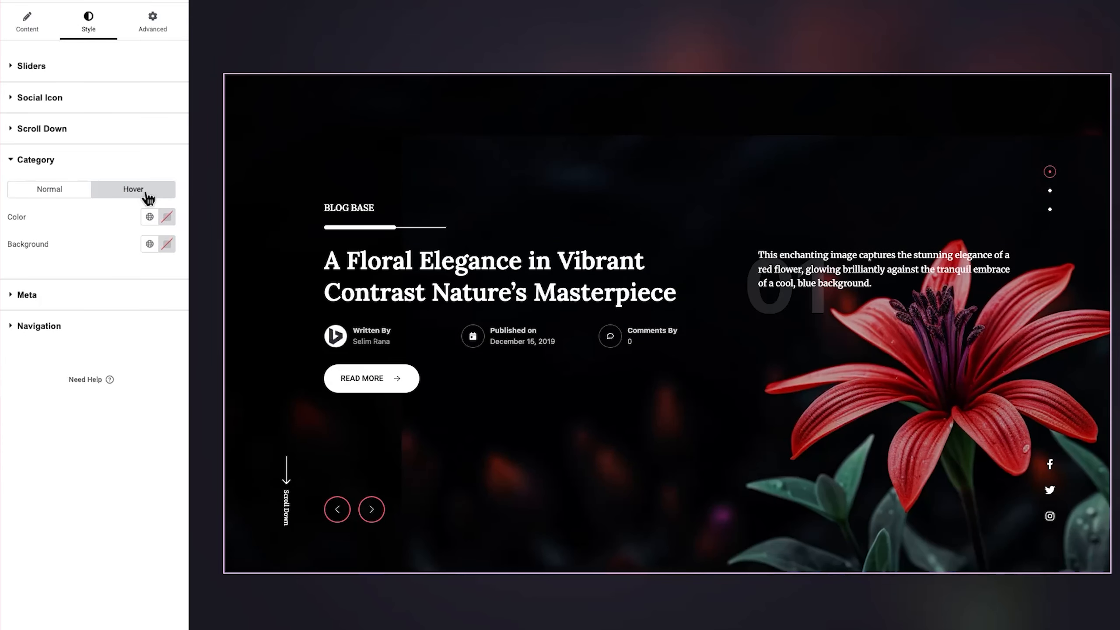